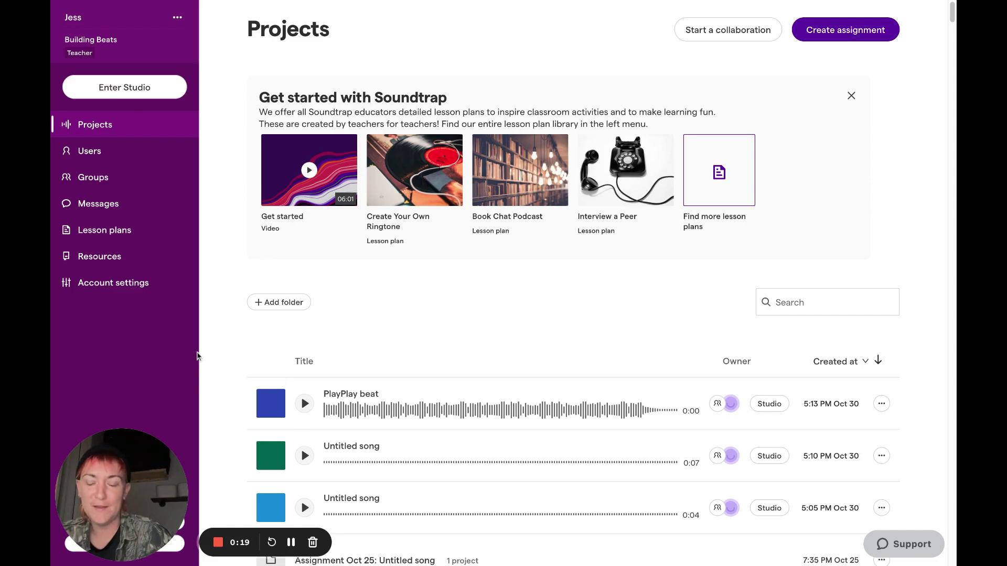
Enter the studio, start a blank music project, and add a Keys track with Grand Piano.
{"action": "left_click", "coordinate": [109, 90]}
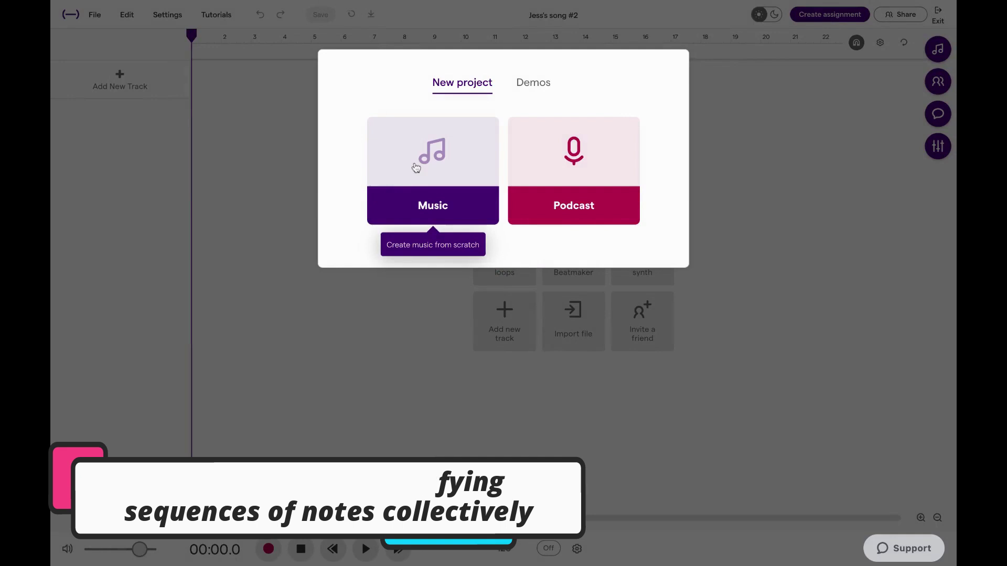
{"action": "left_click", "coordinate": [432, 171]}
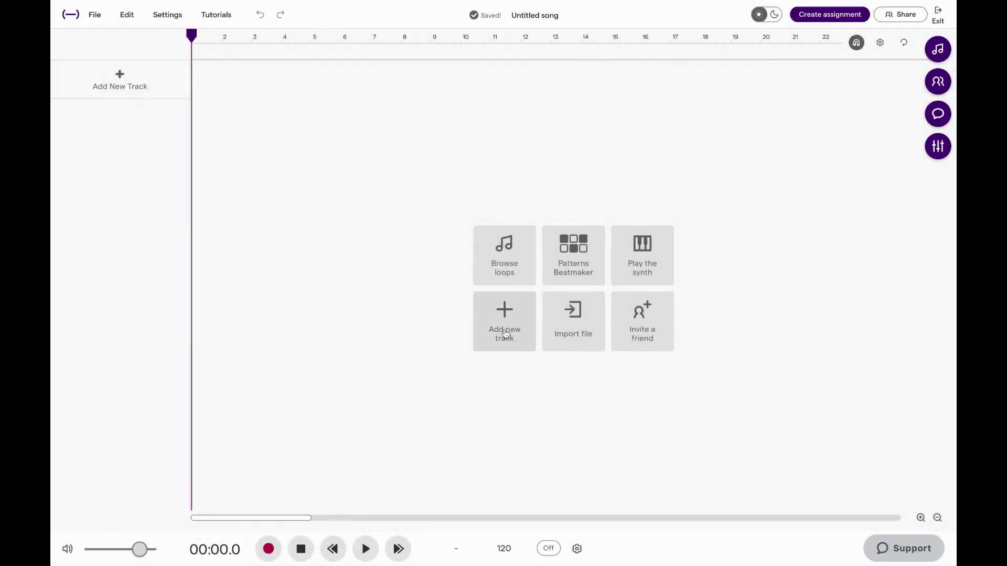
{"action": "left_click", "coordinate": [505, 333]}
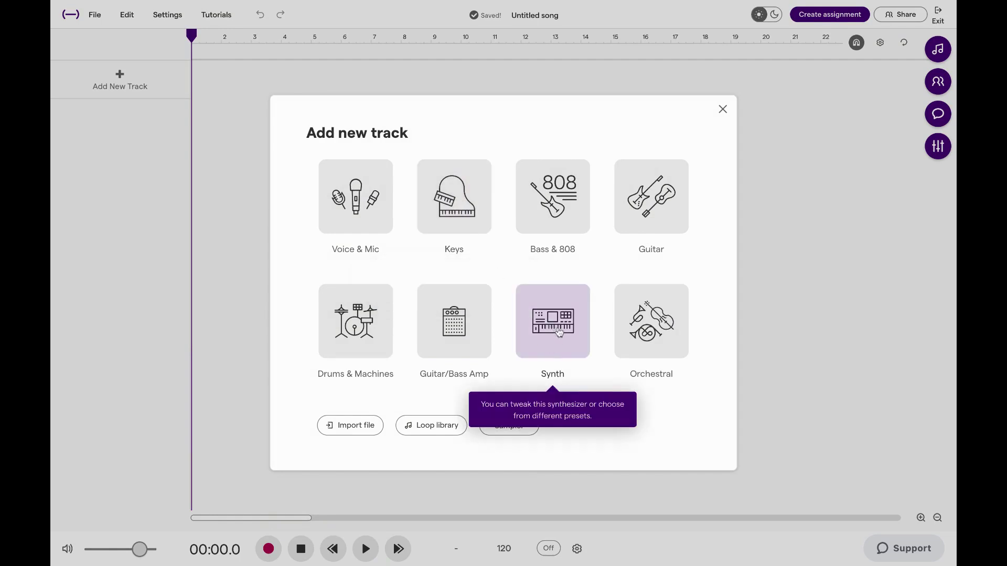
{"action": "left_click", "coordinate": [776, 283]}
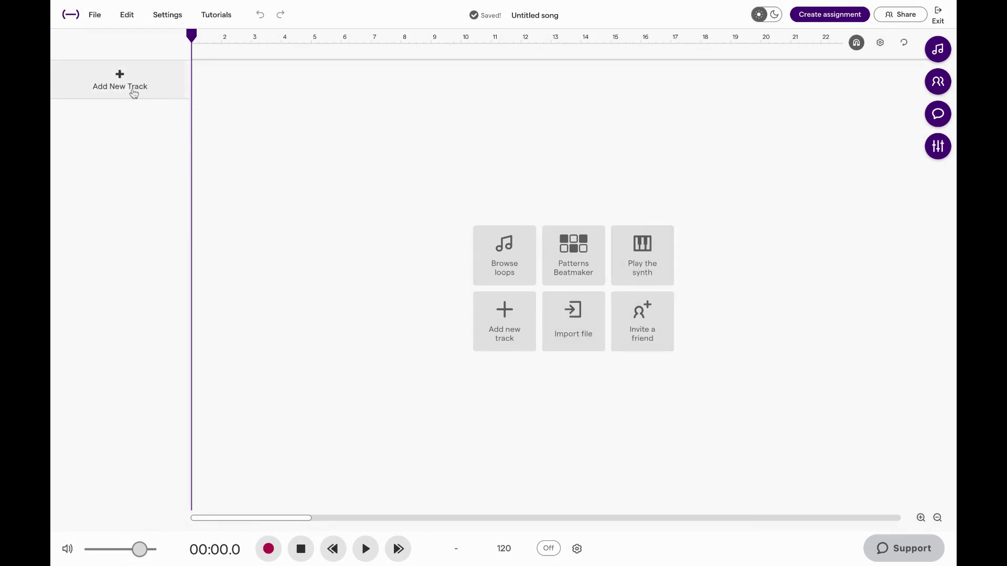
{"action": "left_click", "coordinate": [113, 87]}
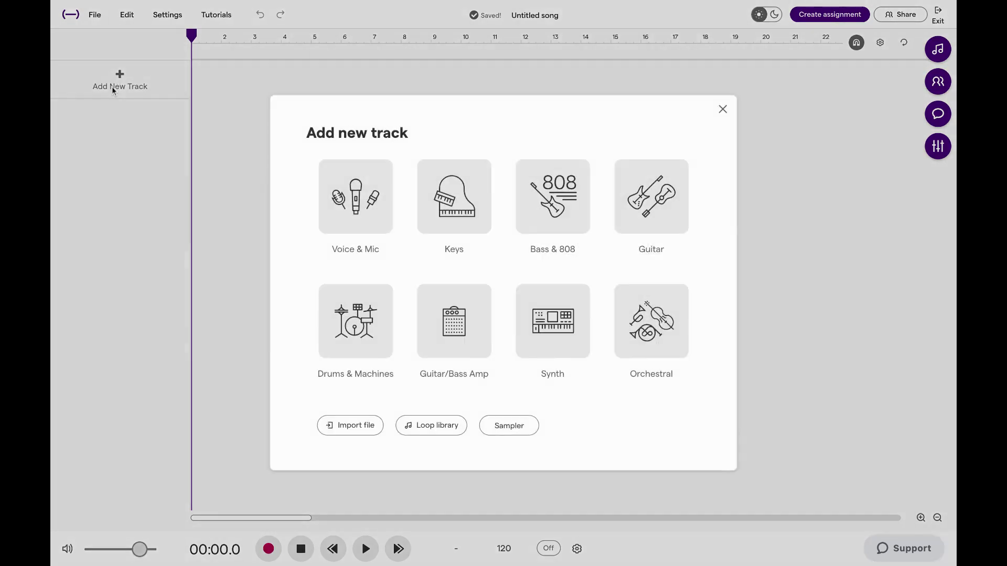
{"action": "left_click", "coordinate": [816, 247]}
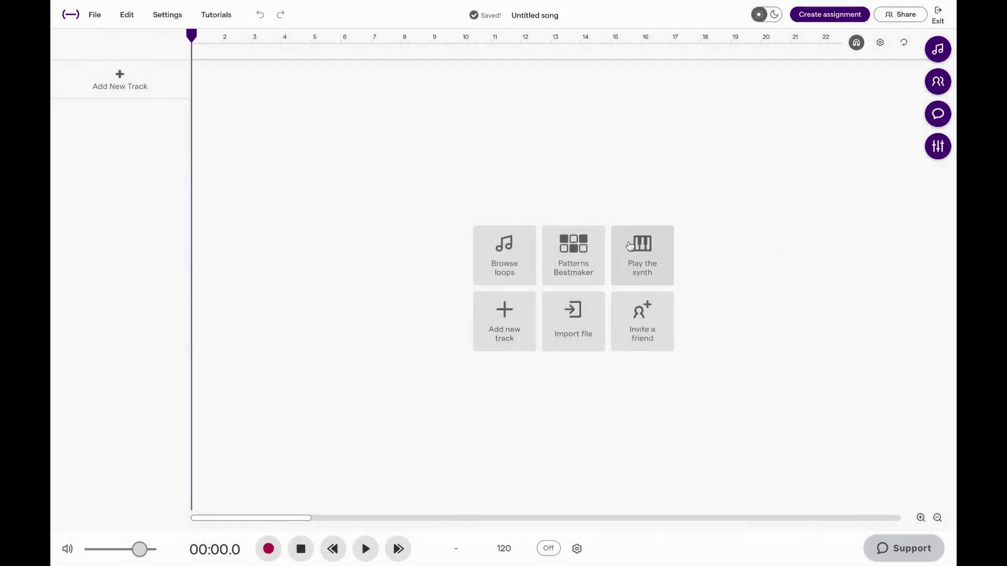
{"action": "left_click", "coordinate": [130, 88]}
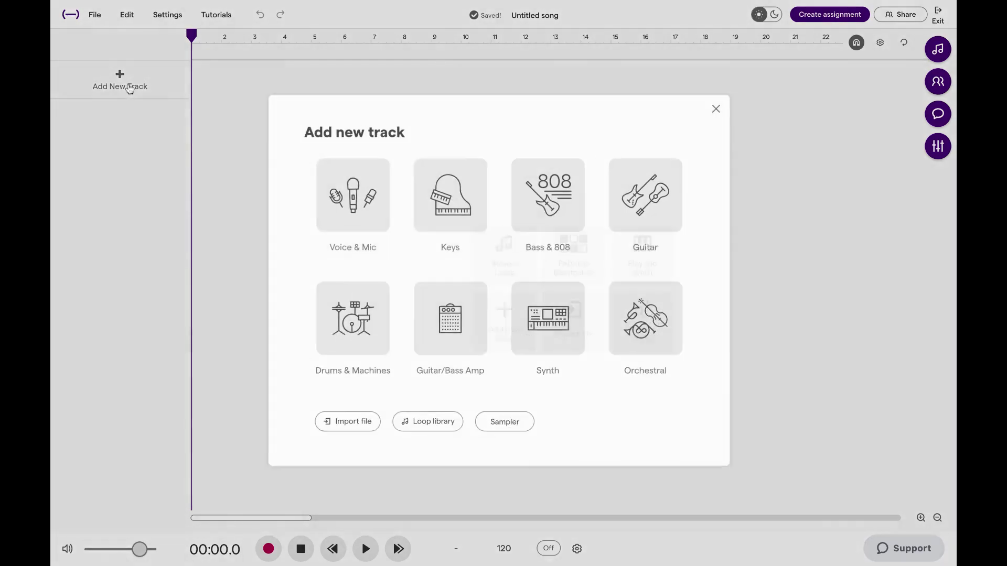
{"action": "left_click", "coordinate": [442, 182]}
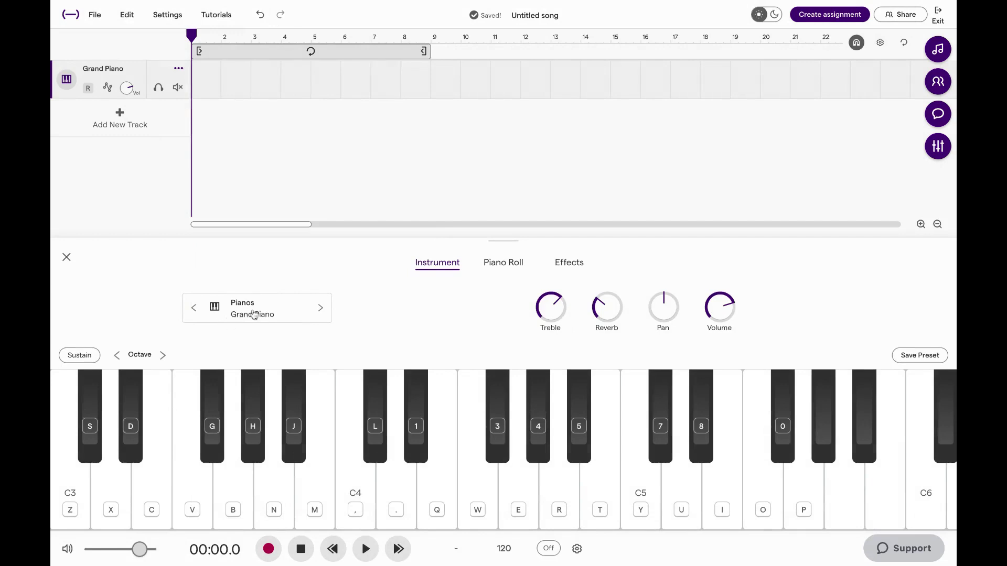
Play single notes from G3 up to E4 on the Grand Piano keyboard.
{"action": "left_click", "coordinate": [356, 472]}
{"action": "left_click", "coordinate": [399, 488]}
{"action": "left_click", "coordinate": [325, 487]}
{"action": "left_click", "coordinate": [351, 489]}
{"action": "left_click", "coordinate": [407, 517]}
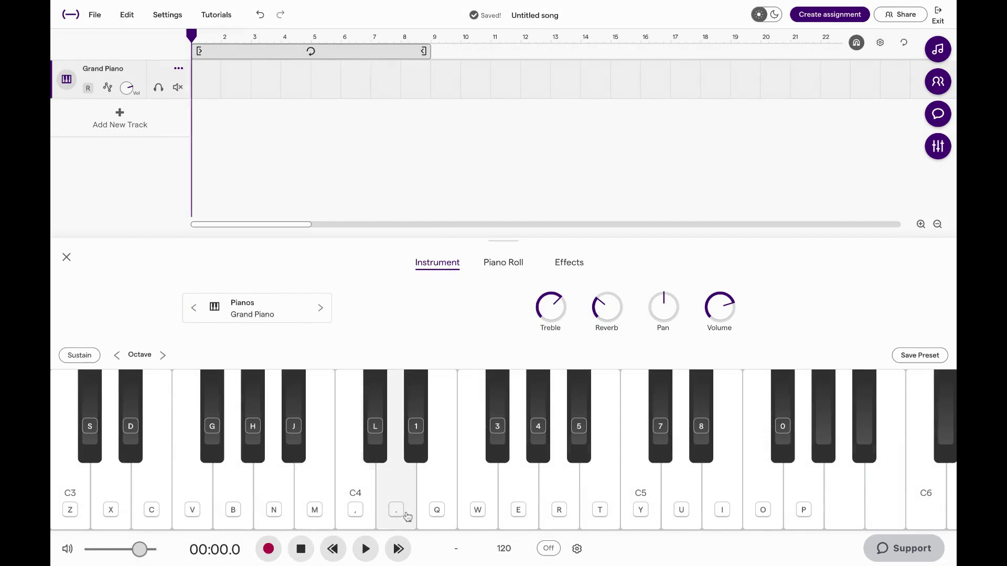
{"action": "left_click", "coordinate": [423, 517]}
{"action": "left_click", "coordinate": [310, 513]}
{"action": "left_click", "coordinate": [231, 488]}
{"action": "left_click", "coordinate": [257, 499]}
{"action": "left_click", "coordinate": [239, 517]}
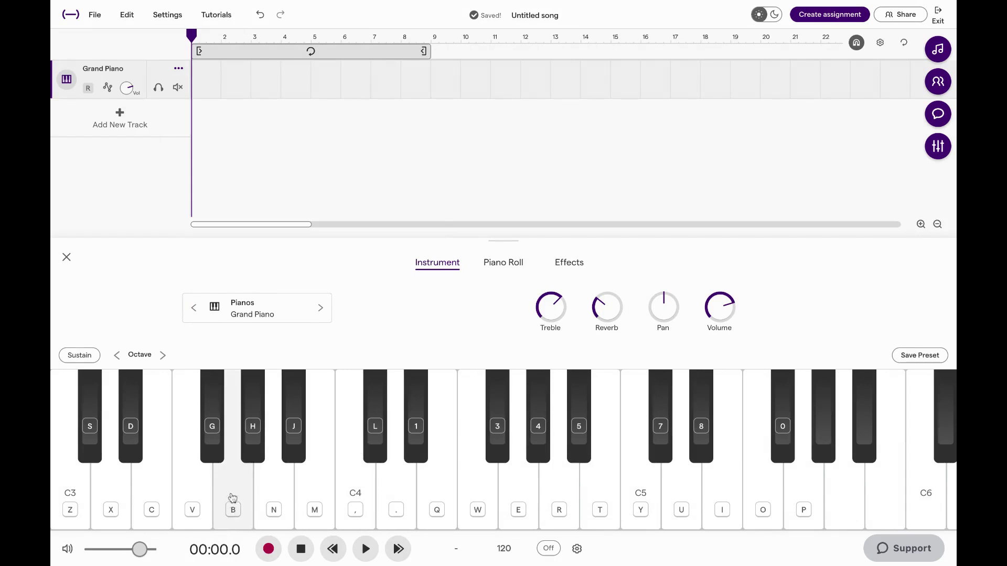
{"action": "left_click", "coordinate": [396, 504]}
{"action": "key", "text": "b"}
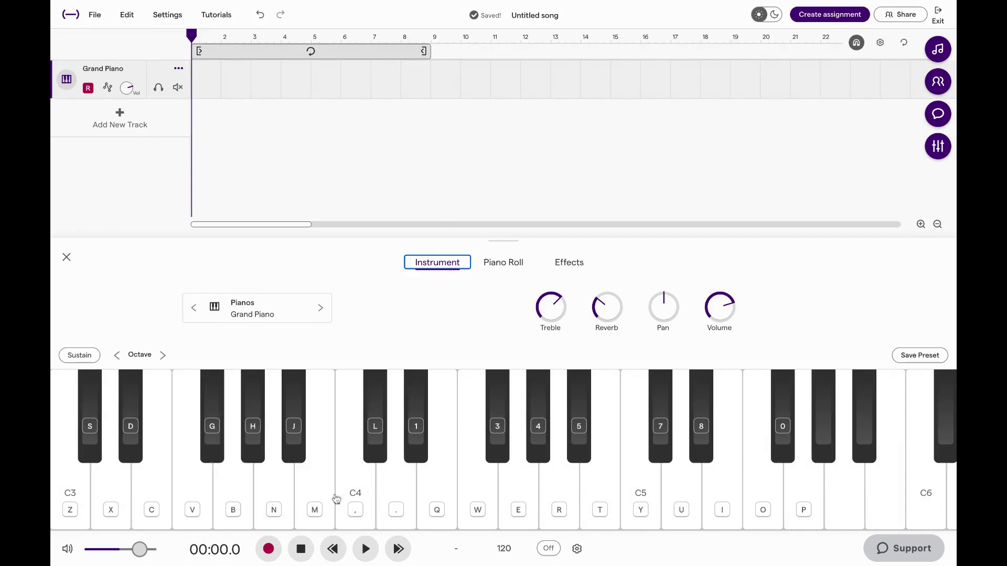
{"action": "left_click", "coordinate": [308, 504]}
{"action": "left_click", "coordinate": [241, 506]}
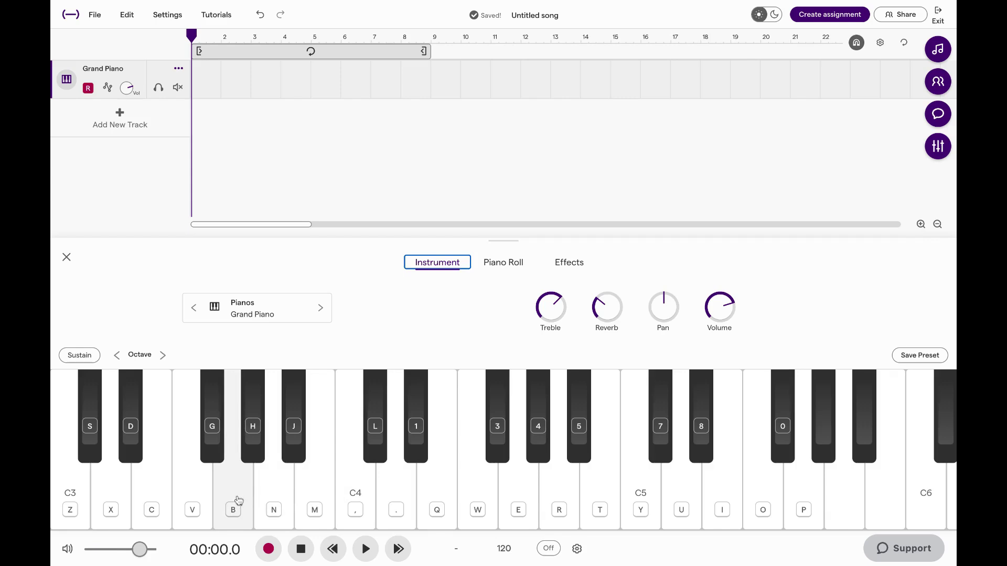
Glide up the keys from G3 and repeat a melody note, ending on E.
{"action": "left_click_drag", "start_coordinate": [240, 488], "coordinate": [441, 493]}
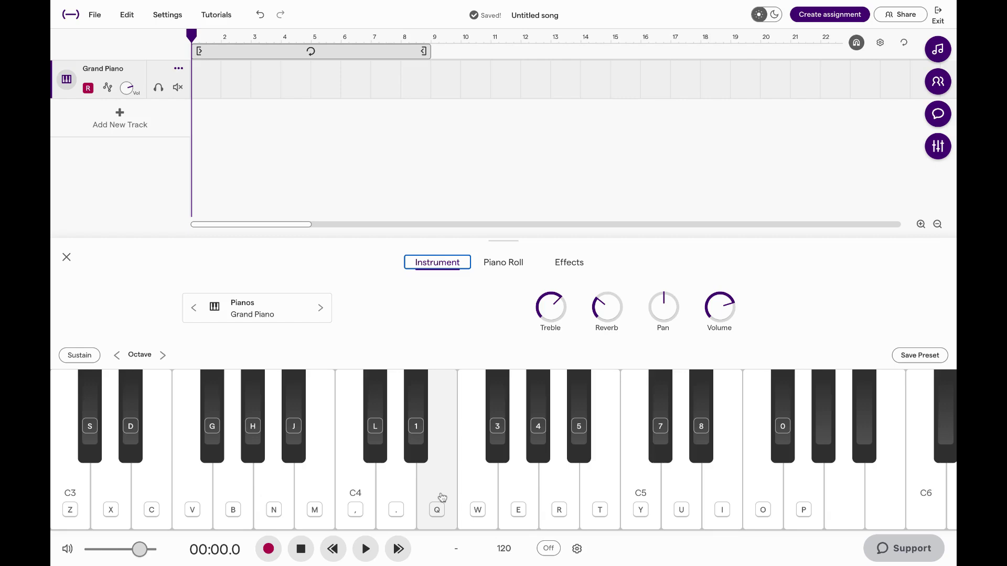
{"action": "left_click", "coordinate": [439, 519]}
{"action": "left_click", "coordinate": [444, 492]}
{"action": "left_click", "coordinate": [437, 501]}
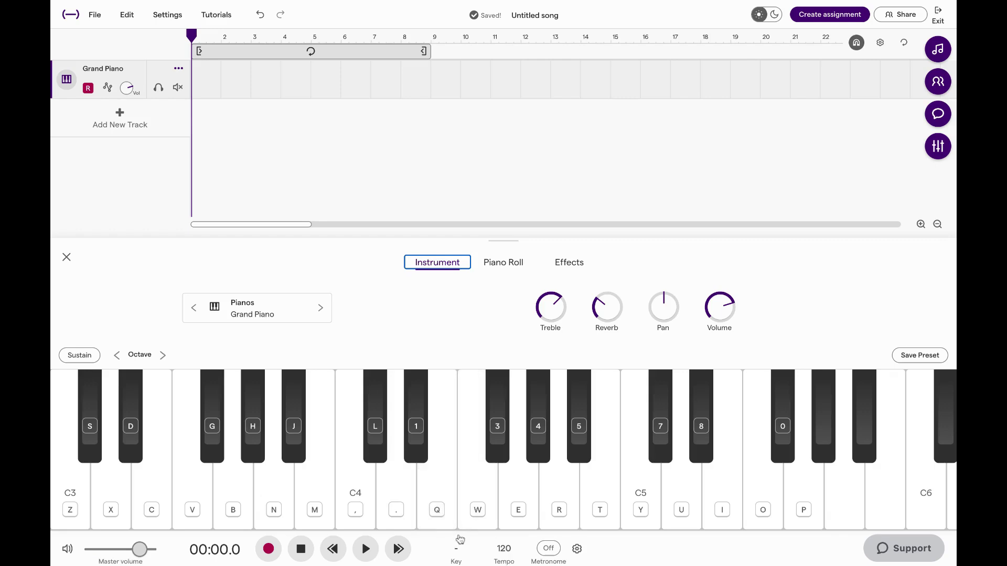
{"action": "left_click", "coordinate": [451, 525]}
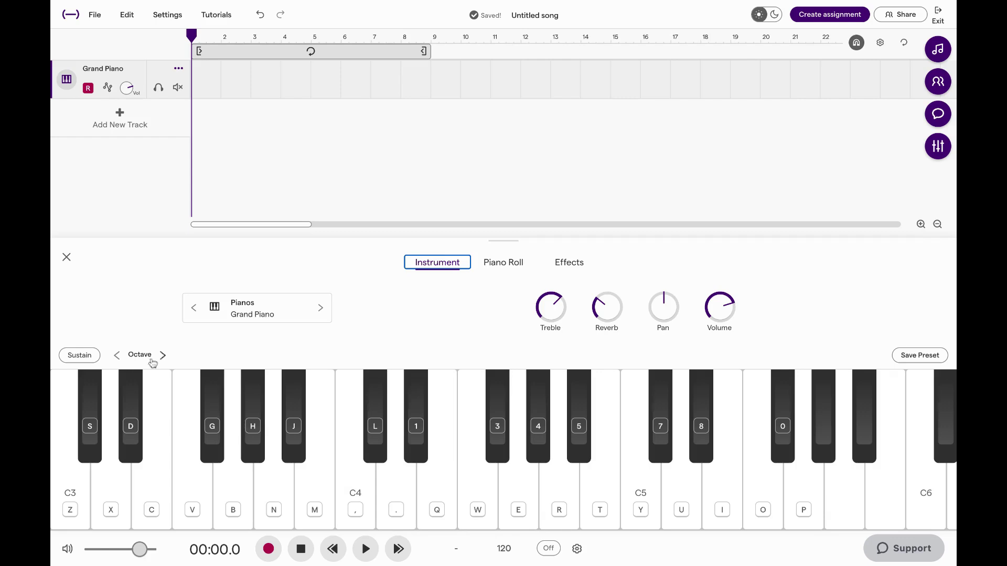
Play low C# and D# at the C1 octave, then return to C3 and try C5 and C3.
{"action": "left_click", "coordinate": [116, 357]}
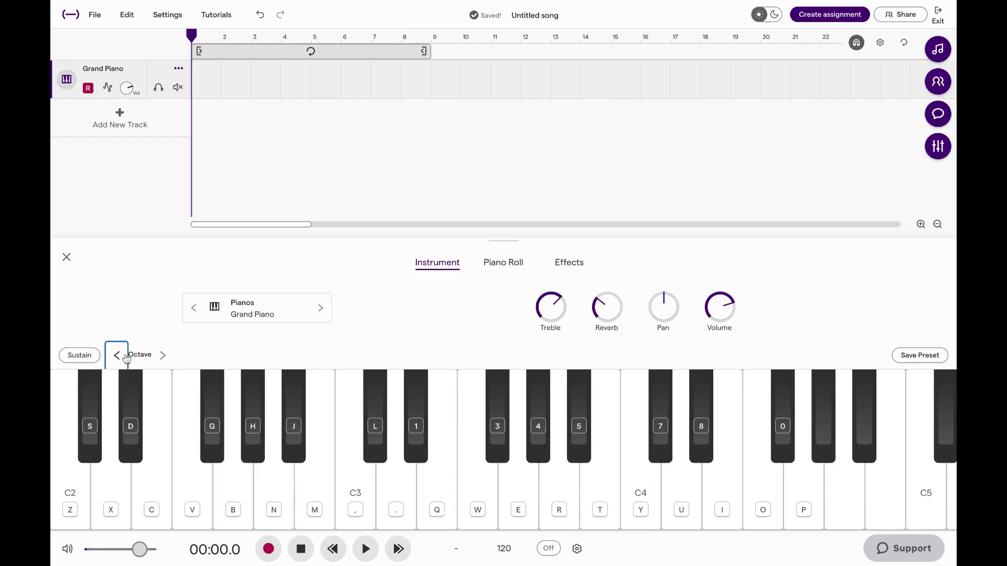
{"action": "left_click", "coordinate": [119, 357]}
{"action": "left_click", "coordinate": [119, 356]}
{"action": "key", "text": "s"}
{"action": "key", "text": "d"}
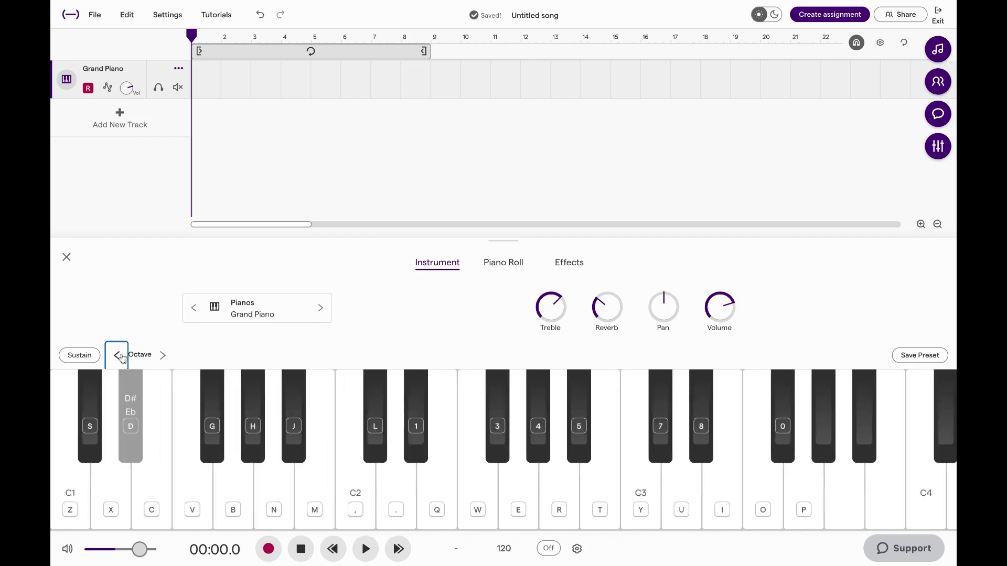
{"action": "left_click", "coordinate": [162, 356]}
{"action": "left_click", "coordinate": [162, 356]}
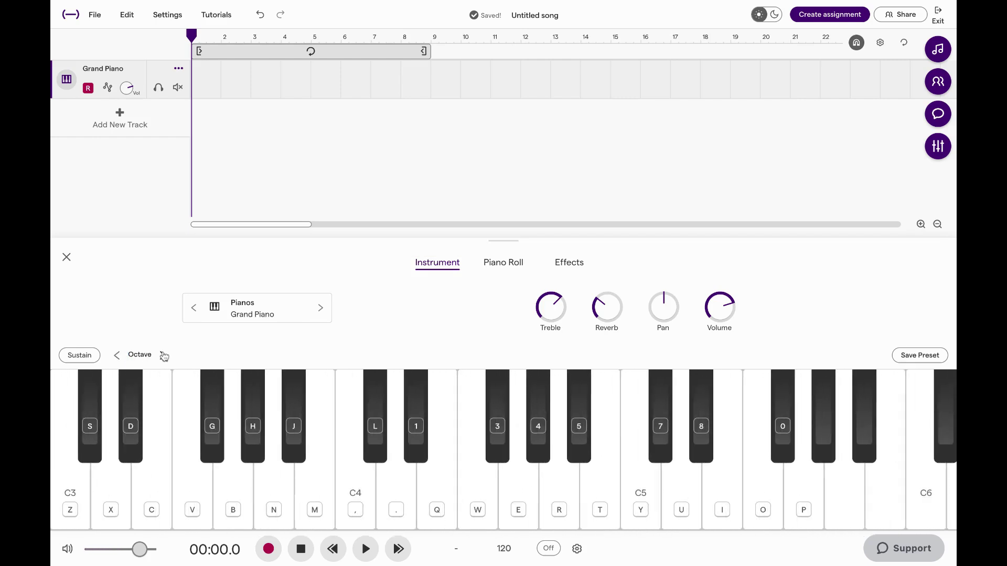
{"action": "left_click", "coordinate": [164, 357]}
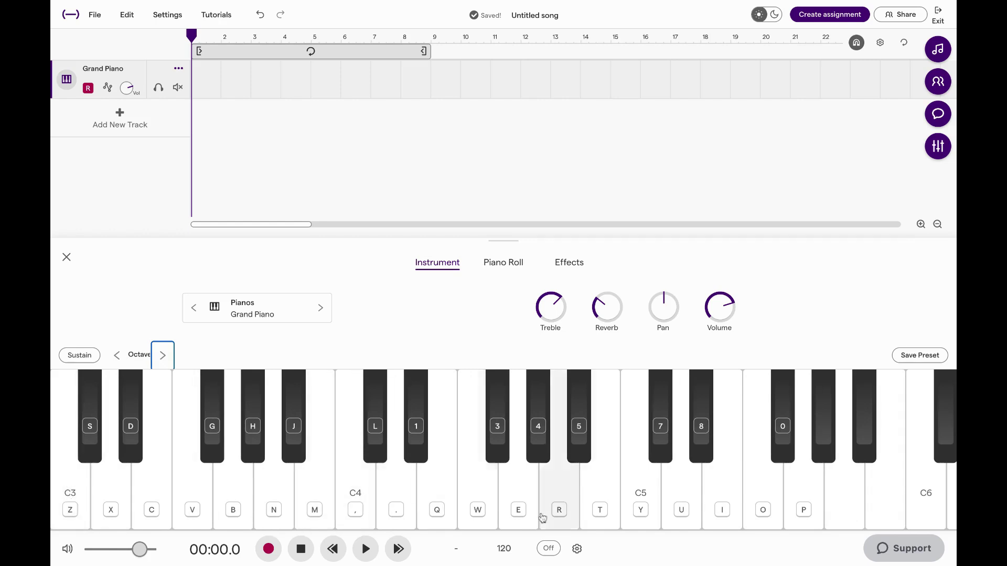
{"action": "left_click", "coordinate": [636, 492]}
{"action": "left_click", "coordinate": [636, 491]}
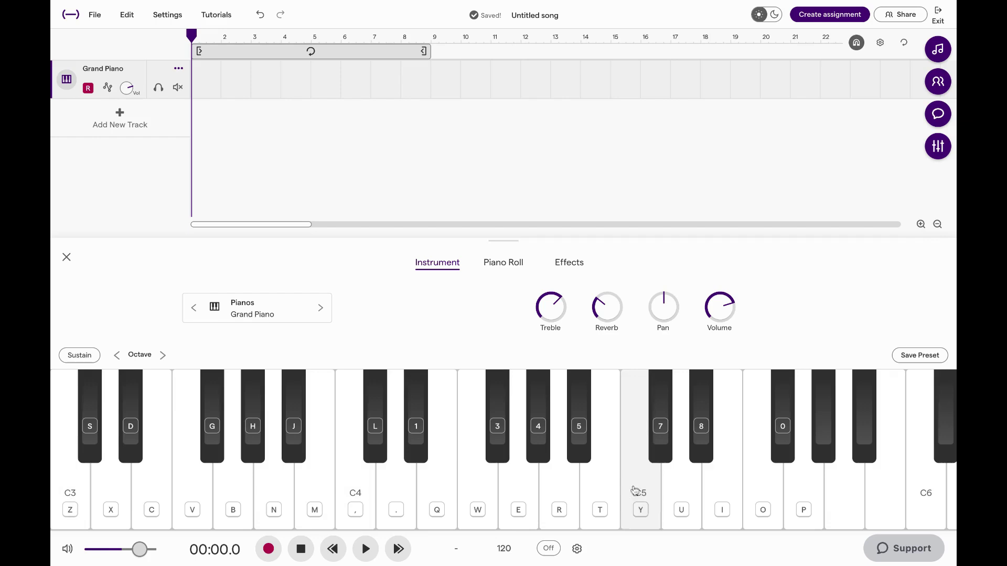
{"action": "left_click", "coordinate": [72, 487]}
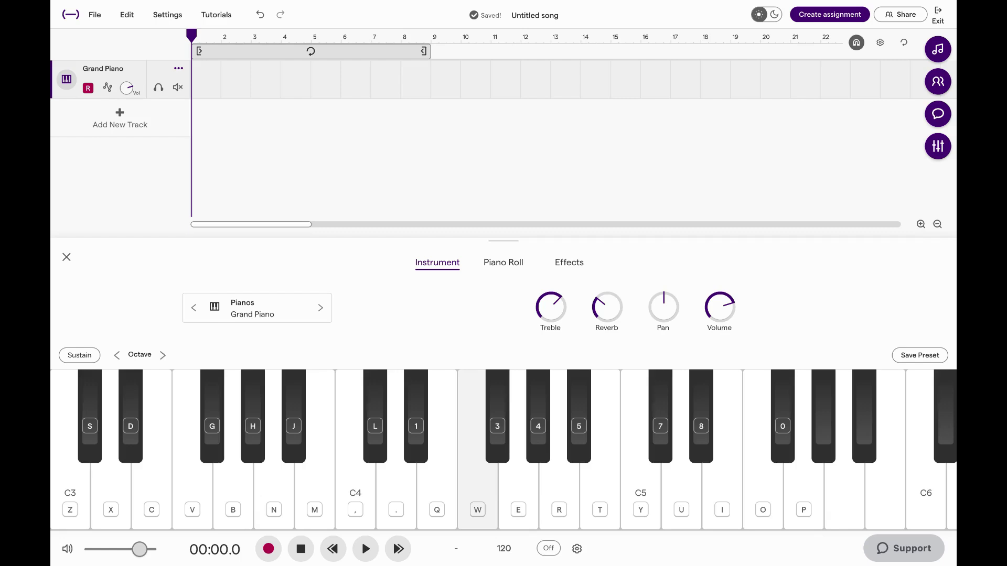
Play a D#3–F3–A#3 chord from the computer keys, briefly swapping the top note to G#3.
{"action": "key", "text": "s"}
{"action": "key", "text": "d"}
{"action": "key", "text": "d"}
{"action": "key", "text": "v"}
{"action": "key", "text": "j"}
{"action": "key", "text": "d"}
{"action": "key", "text": "v"}
{"action": "key", "text": "j"}
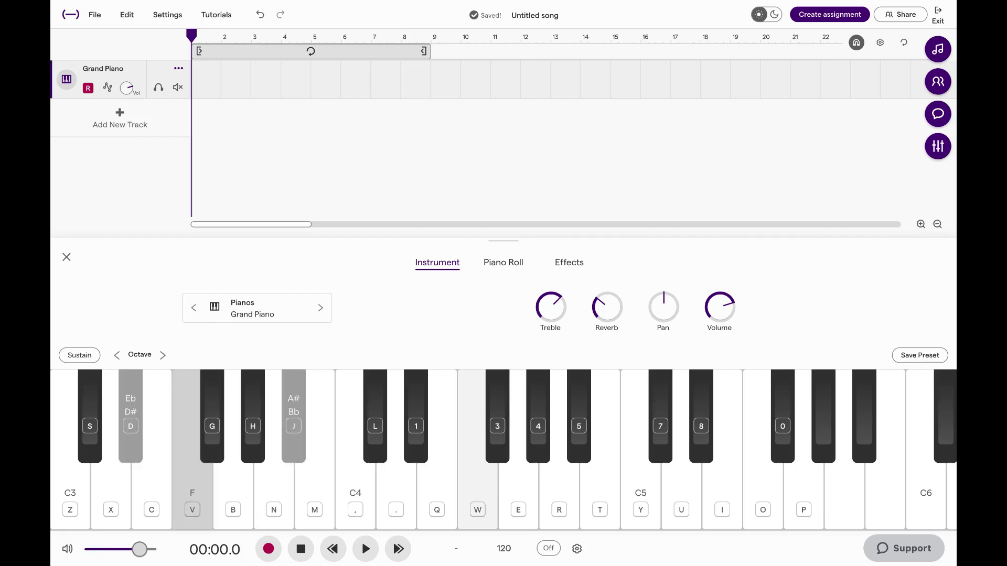
{"action": "key", "text": "h"}
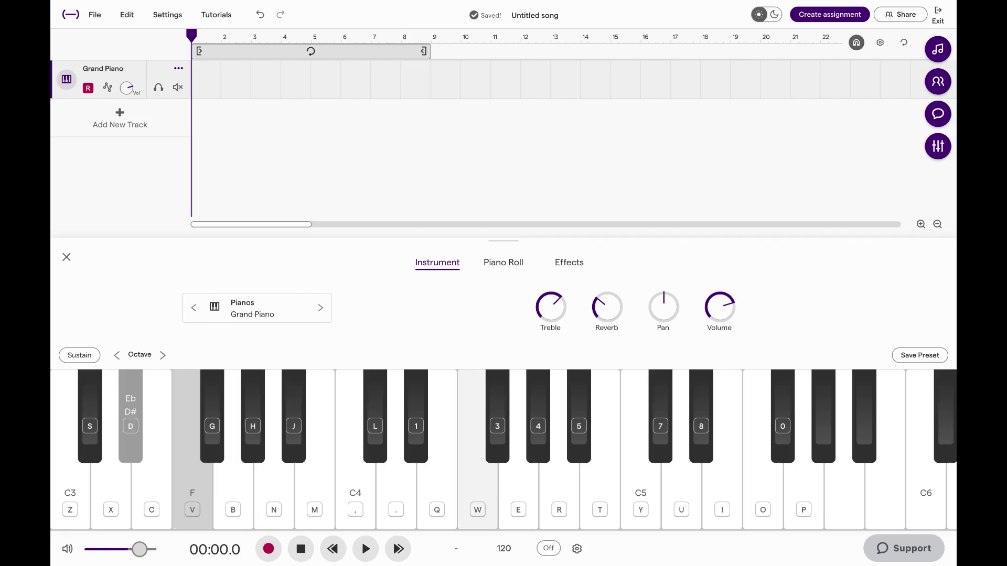
{"action": "key", "text": "j"}
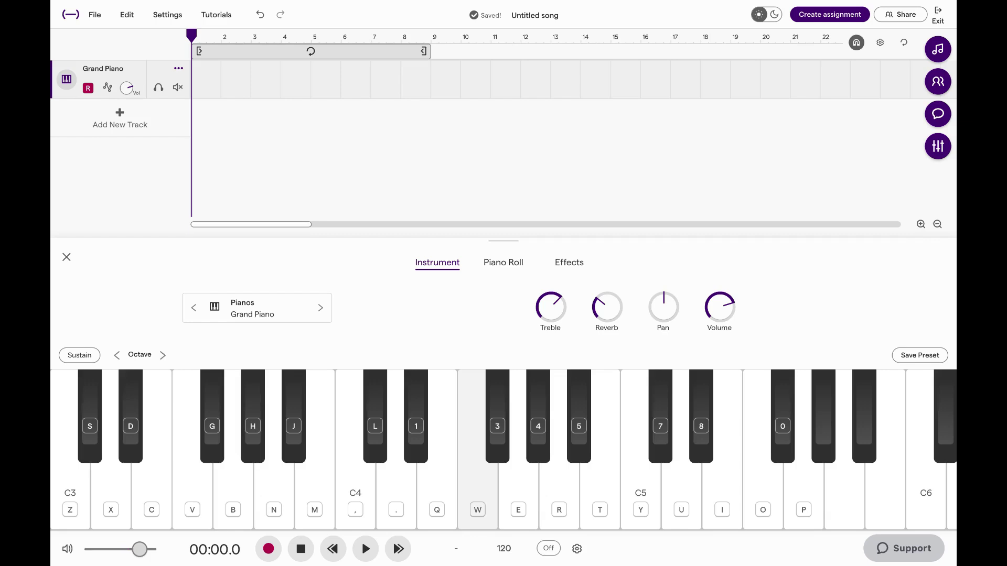
{"action": "key", "text": "period"}
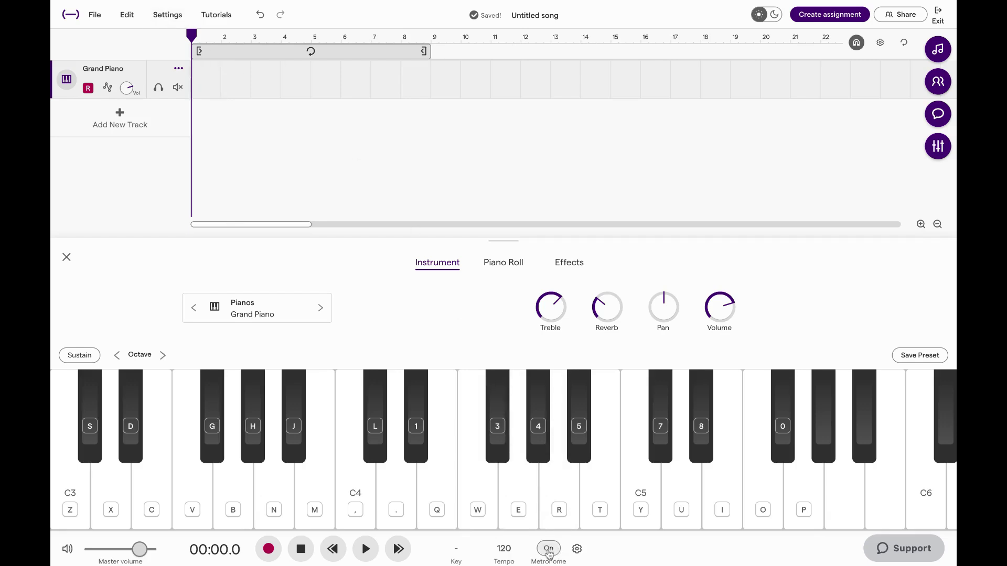
{"action": "left_click", "coordinate": [548, 548]}
{"action": "left_click", "coordinate": [577, 549]}
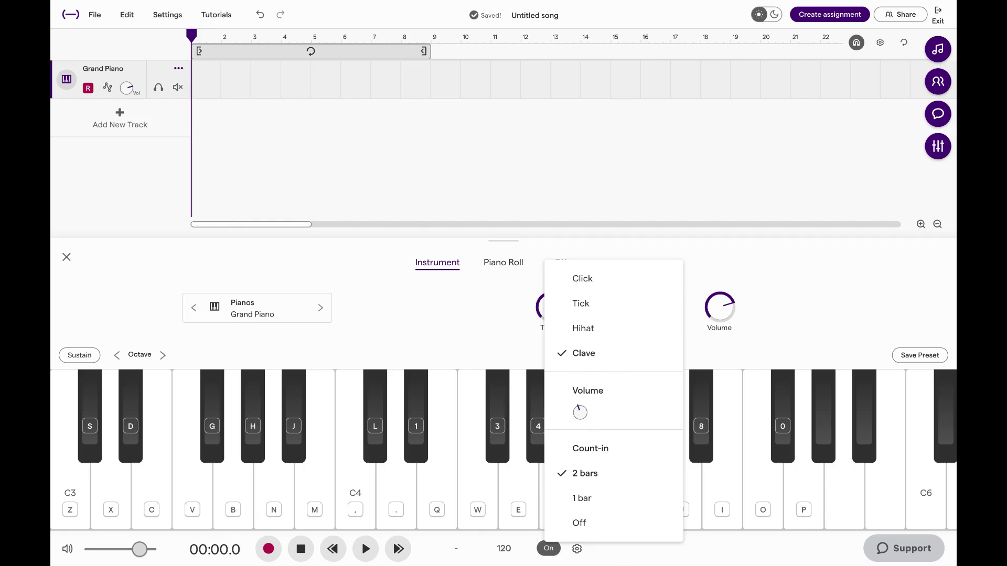
{"action": "left_click", "coordinate": [635, 555]}
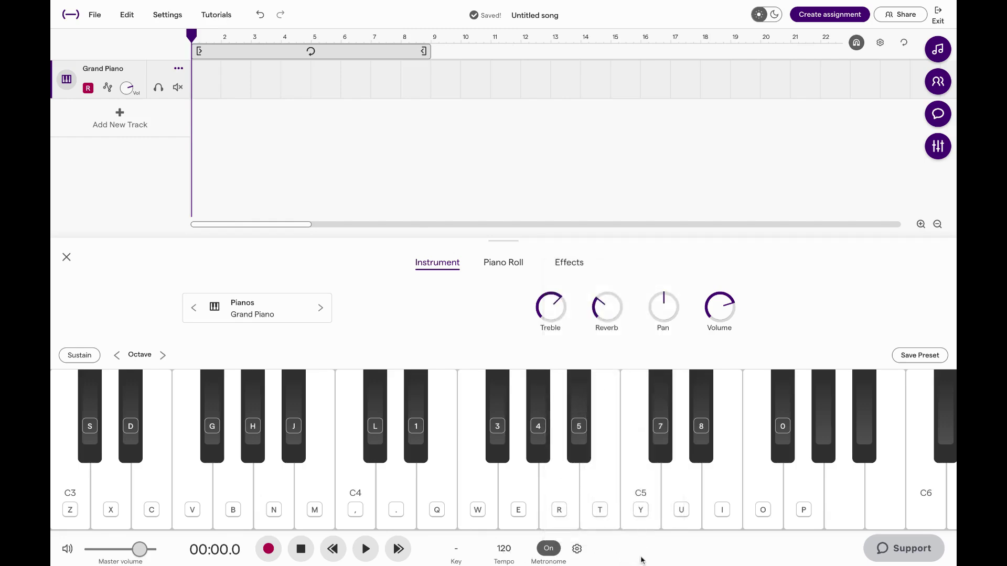
{"action": "left_click_drag", "start_coordinate": [426, 51], "coordinate": [303, 51]}
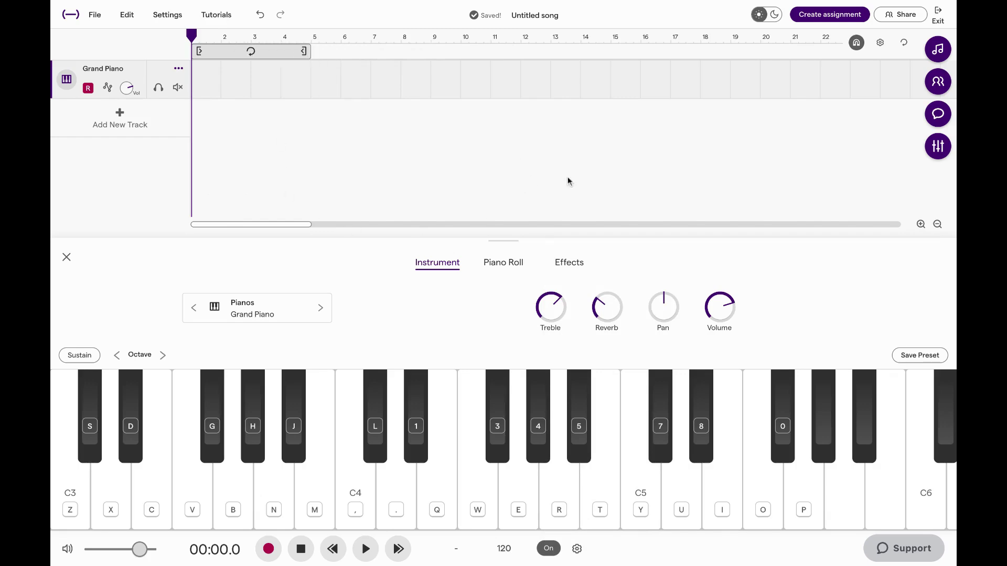
{"action": "left_click", "coordinate": [265, 57]}
{"action": "key", "text": "space"}
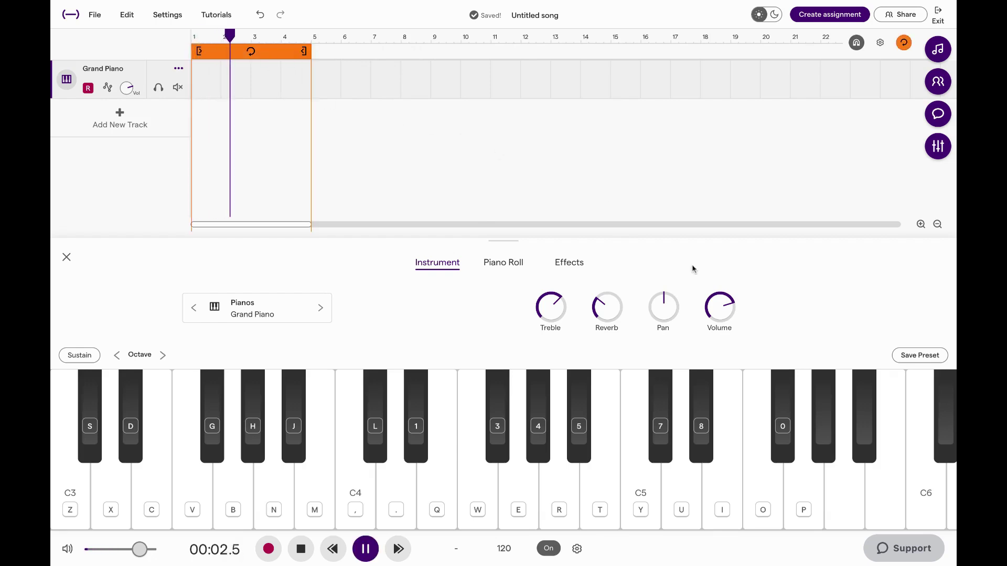
{"action": "key", "text": "d"}
{"action": "key", "text": "v"}
{"action": "key", "text": "j"}
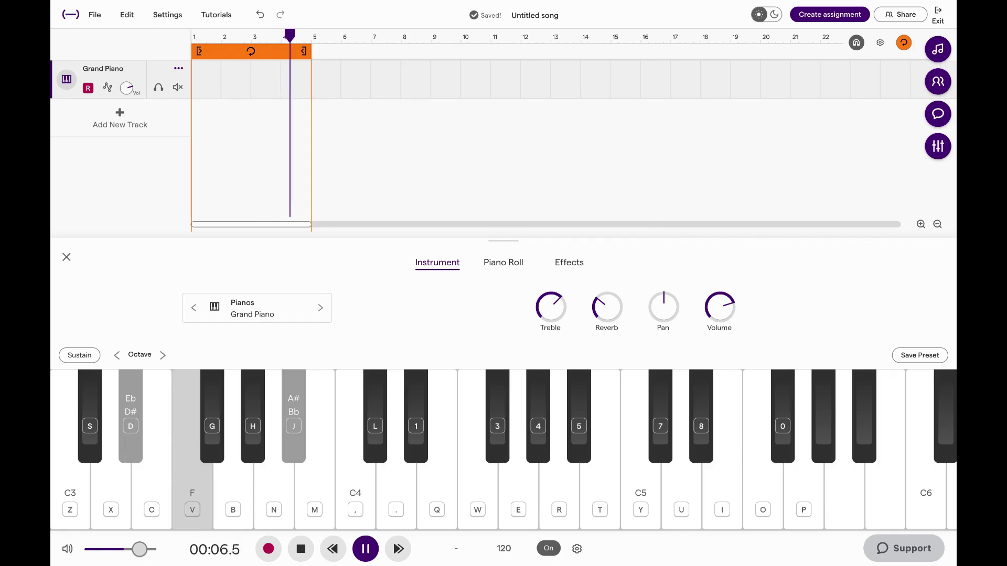
{"action": "key", "text": "v"}
{"action": "key", "text": "d"}
{"action": "key", "text": "h"}
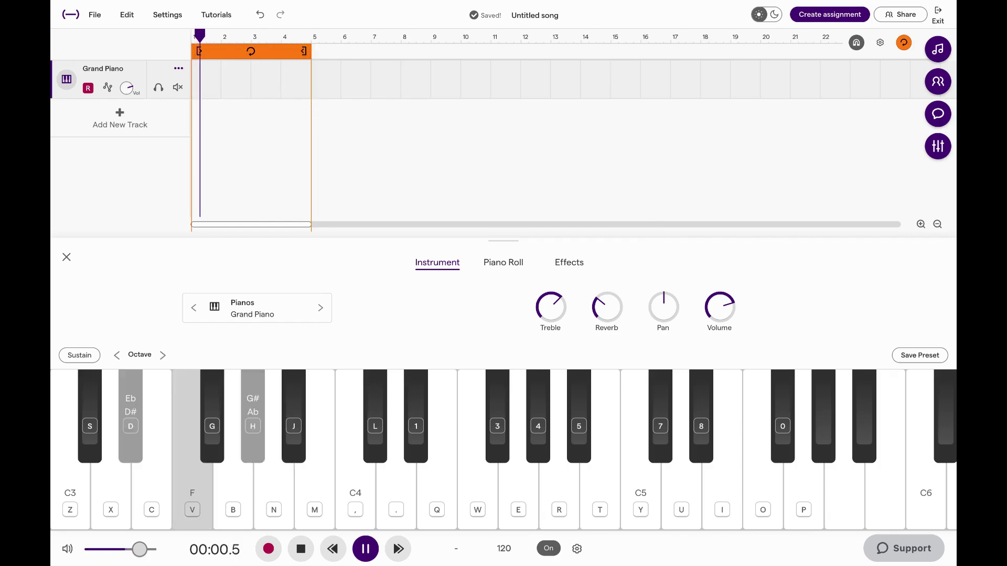
{"action": "key", "text": "v"}
{"action": "key", "text": "j"}
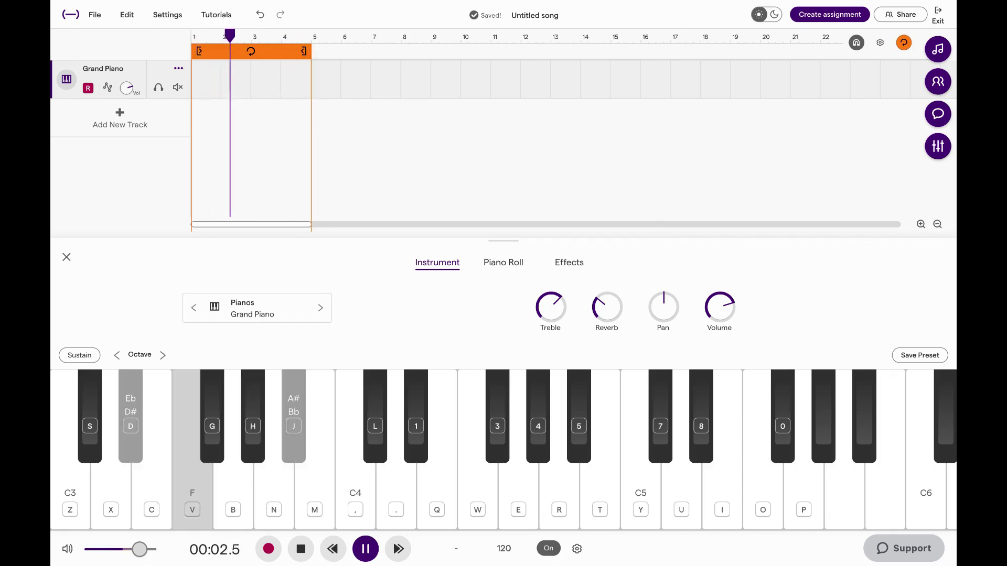
{"action": "key", "text": "v"}
{"action": "key", "text": "h"}
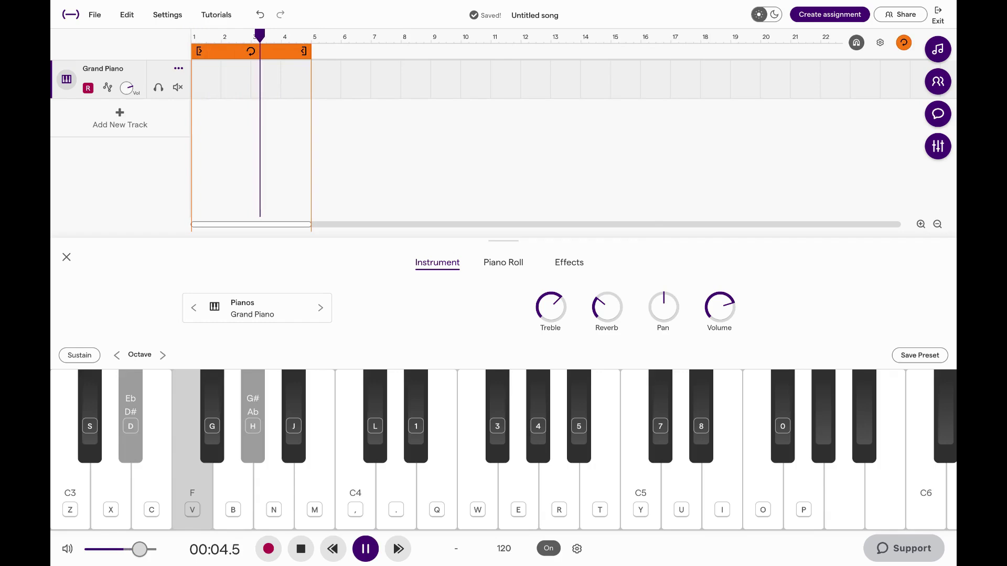
{"action": "key", "text": "d"}
{"action": "key", "text": "j"}
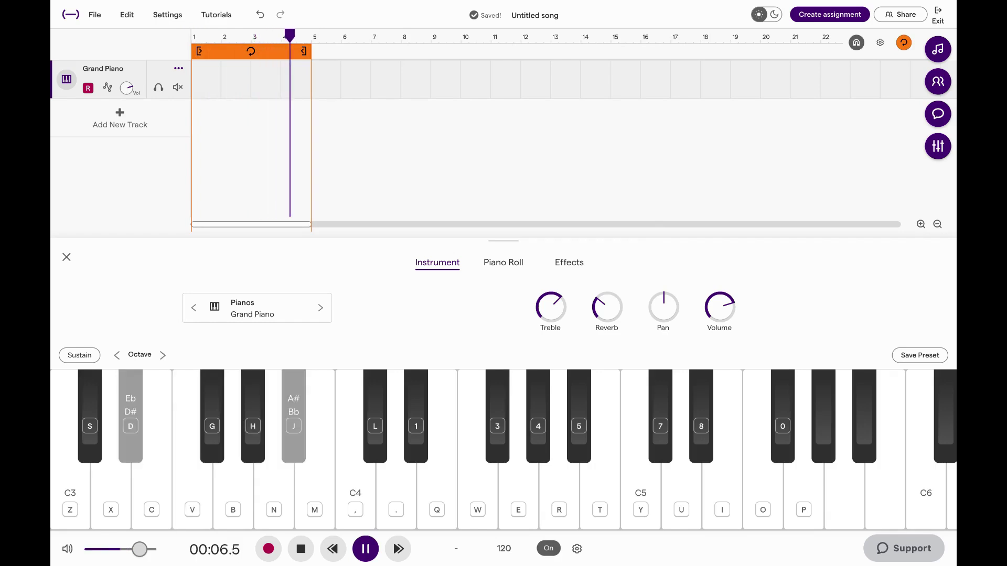
{"action": "key", "text": "d"}
{"action": "key", "text": "v"}
{"action": "key", "text": "h"}
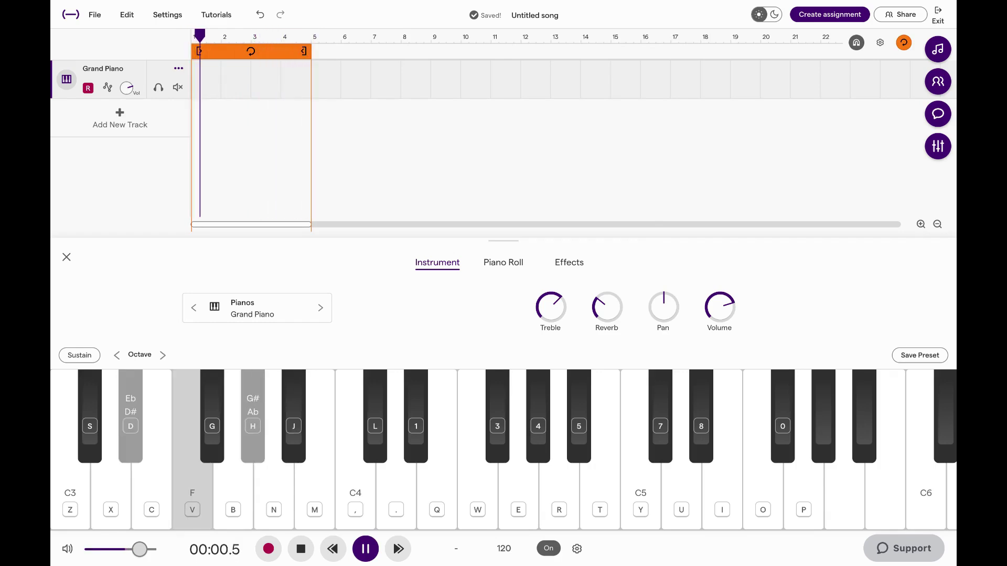
{"action": "key", "text": "v"}
{"action": "key", "text": "j"}
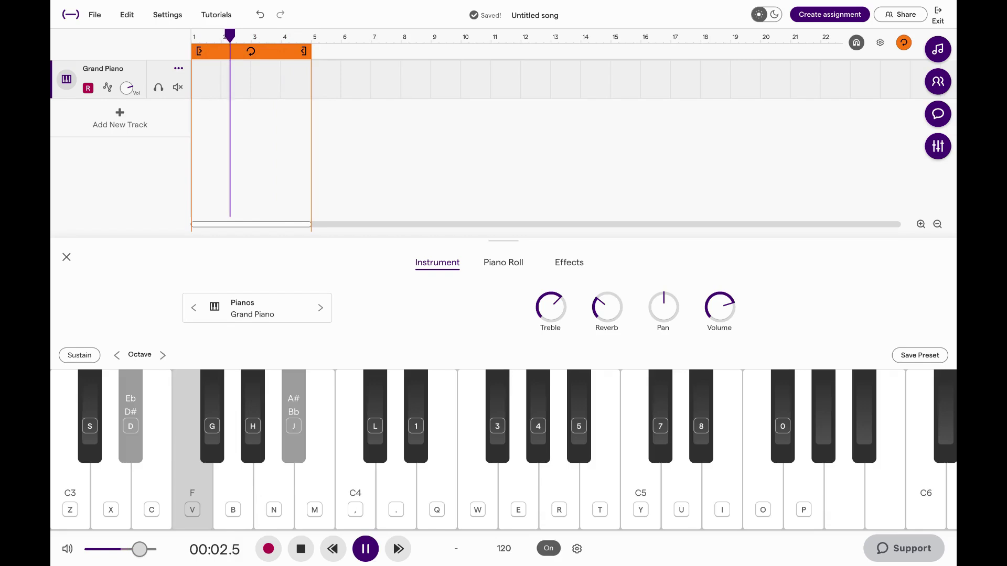
{"action": "key", "text": "h"}
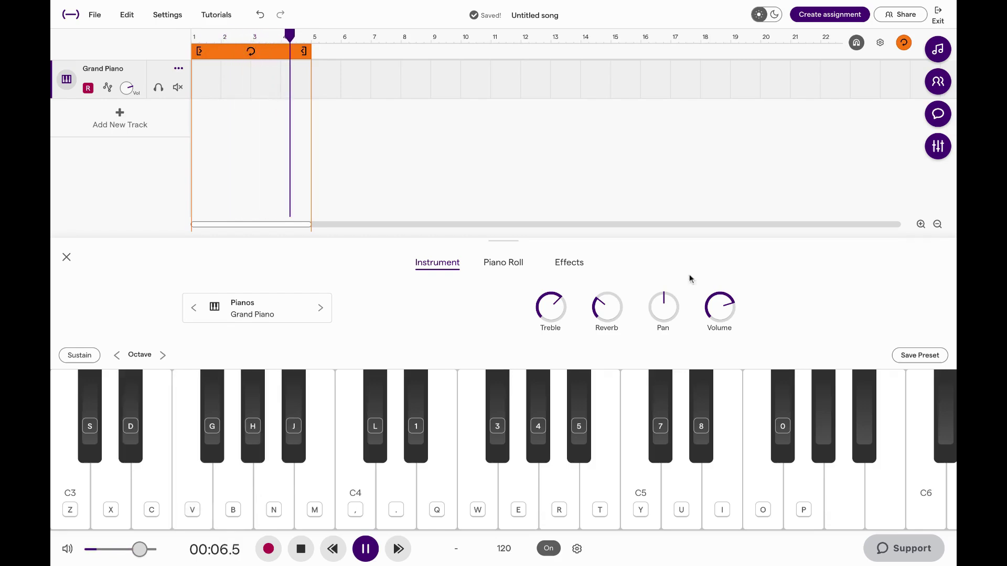
{"action": "key", "text": "y"}
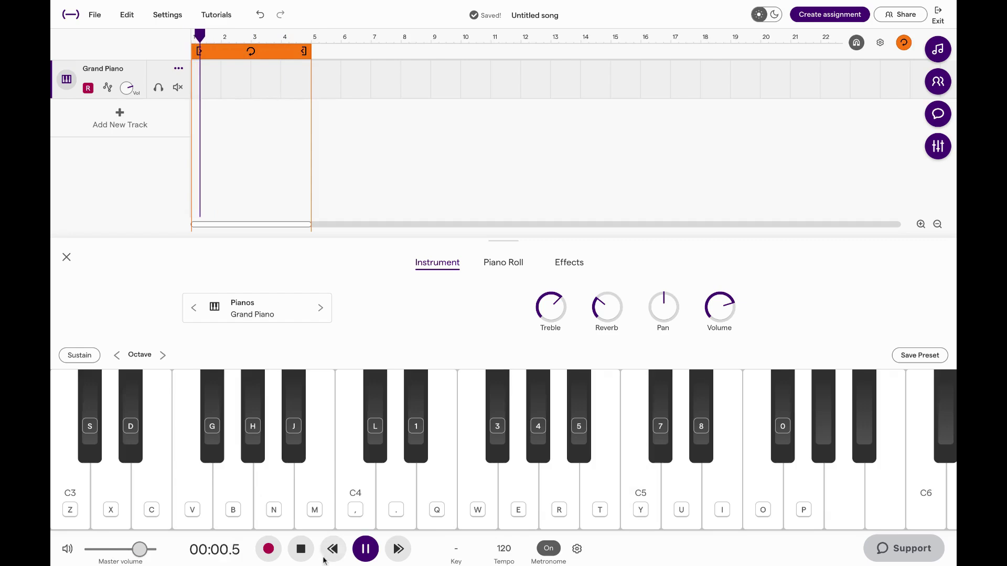
Record four chords (Eb–F–Bb, Eb–F–Ab, Eb–F–Bb, F–Ab) onto the Grand Piano track.
{"action": "left_click", "coordinate": [299, 549]}
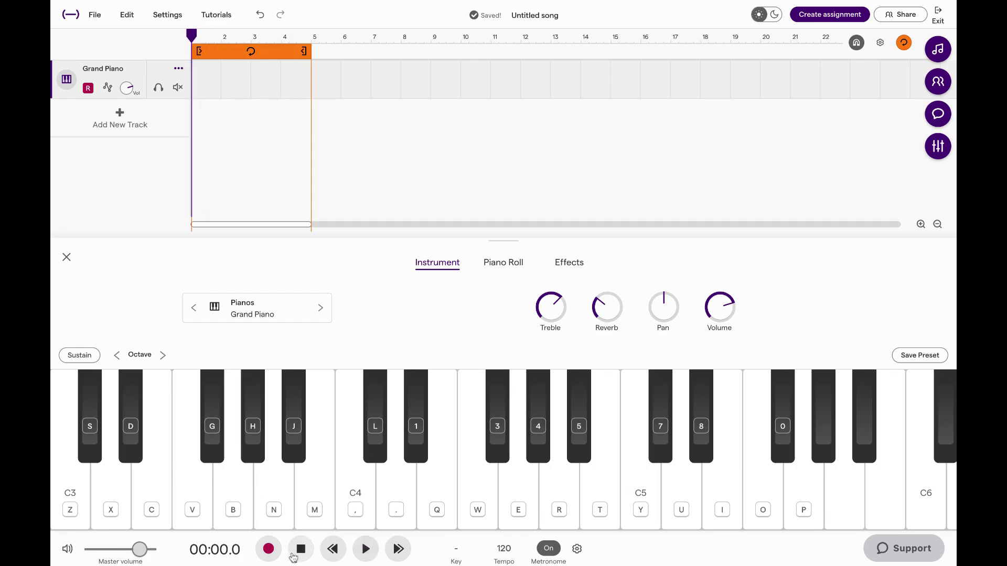
{"action": "left_click", "coordinate": [269, 549]}
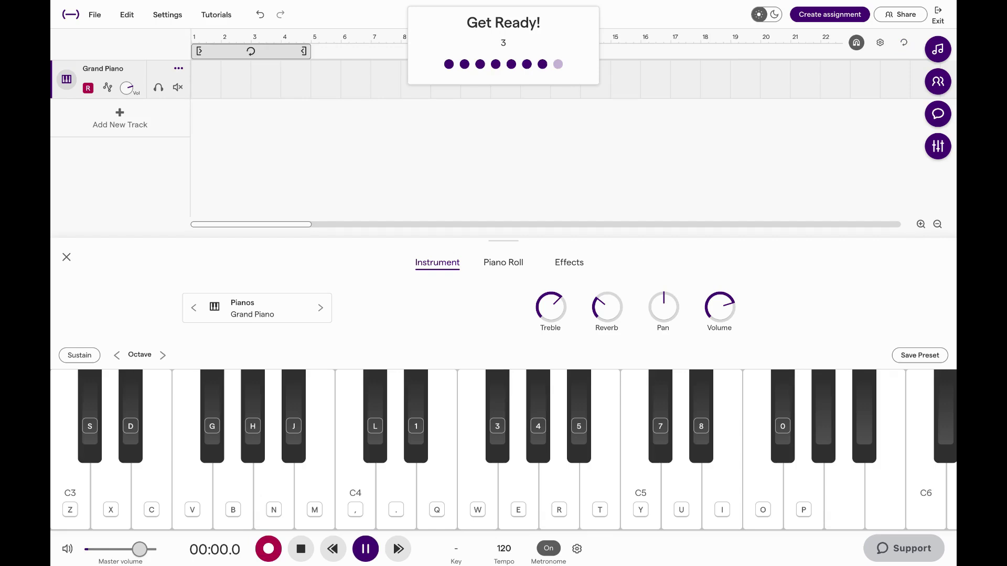
{"action": "key", "text": "v"}
{"action": "key", "text": "d"}
{"action": "key", "text": "j"}
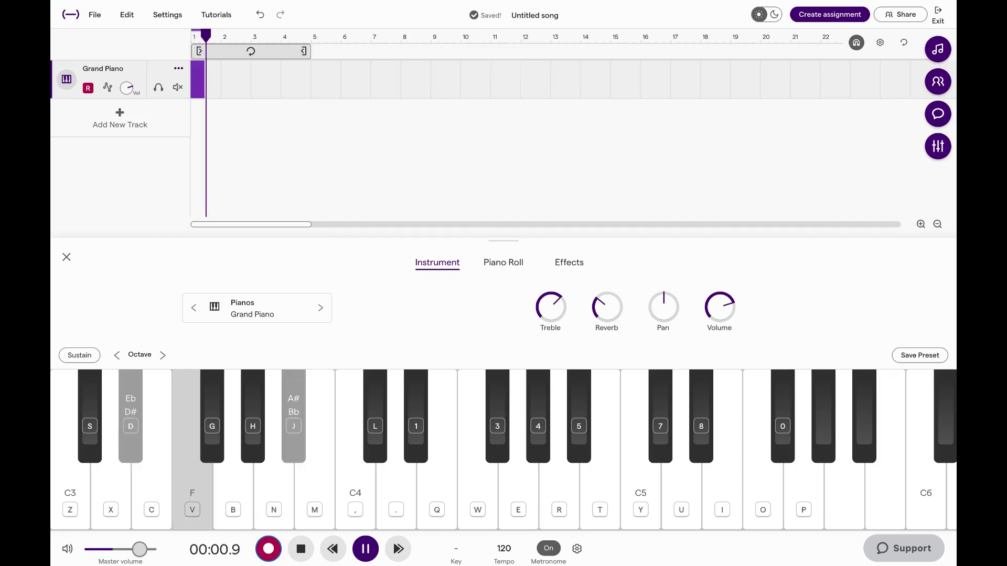
{"action": "key", "text": "d"}
{"action": "key", "text": "v"}
{"action": "key", "text": "h"}
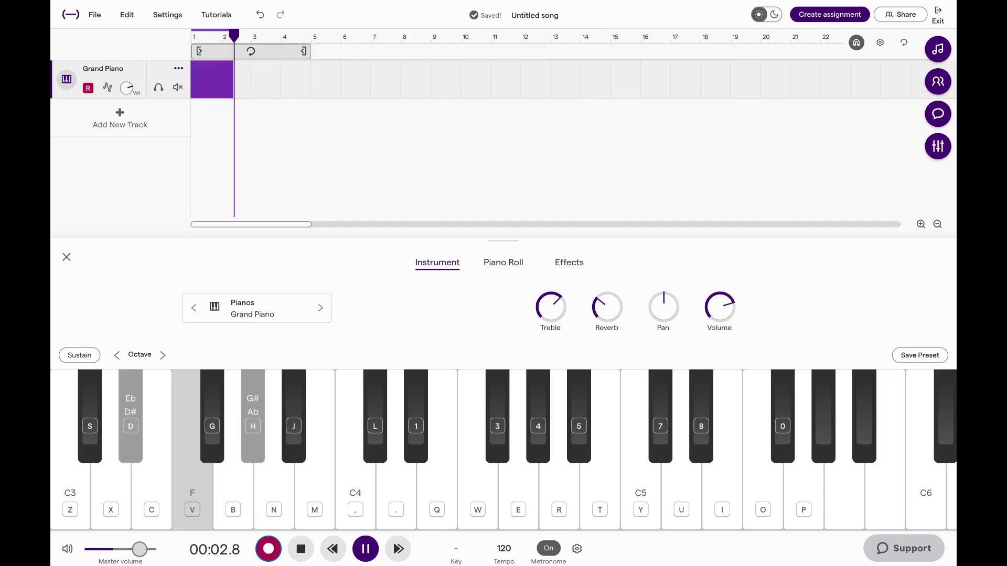
{"action": "key", "text": "d"}
{"action": "key", "text": "v"}
{"action": "key", "text": "j"}
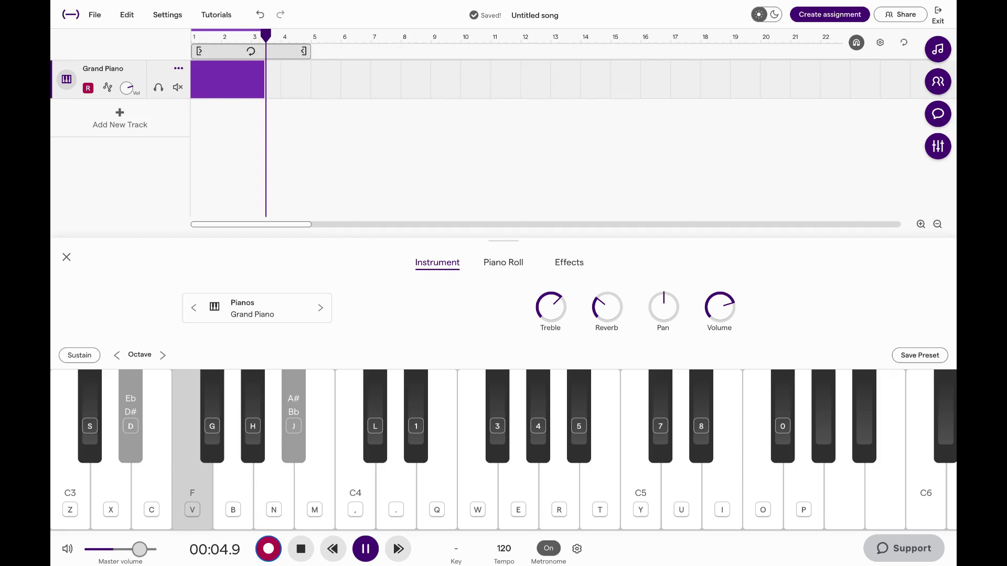
{"action": "key", "text": "v"}
{"action": "key", "text": "h"}
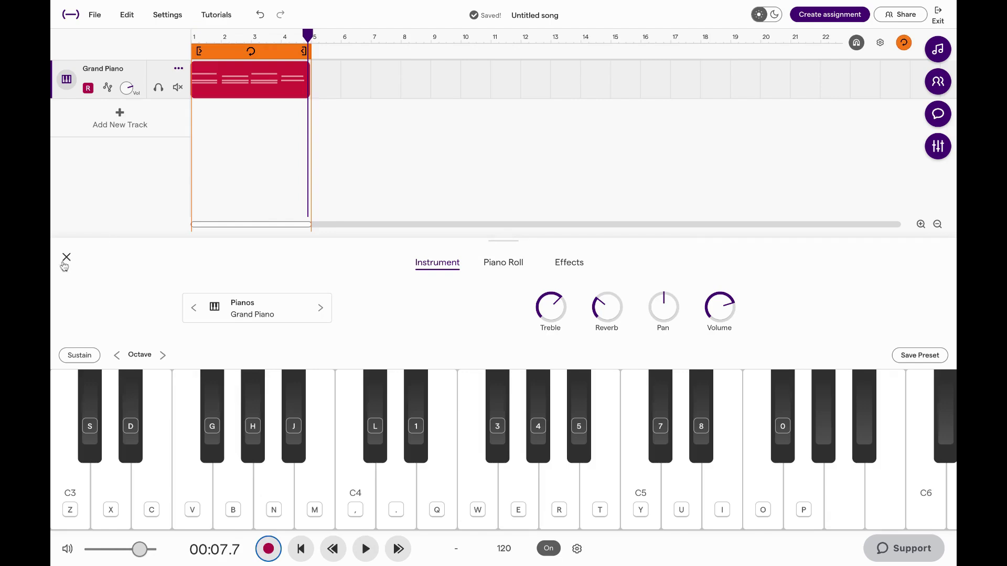
Close the instrument panel and open the recorded clip's notes in the piano roll.
{"action": "left_click", "coordinate": [67, 258]}
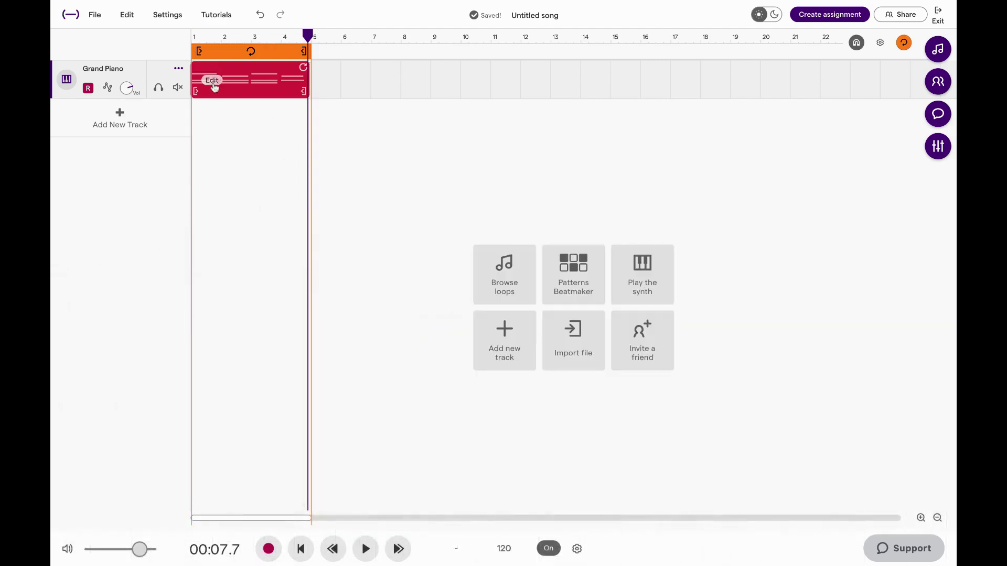
{"action": "right_click", "coordinate": [215, 87]}
{"action": "left_click", "coordinate": [266, 136]}
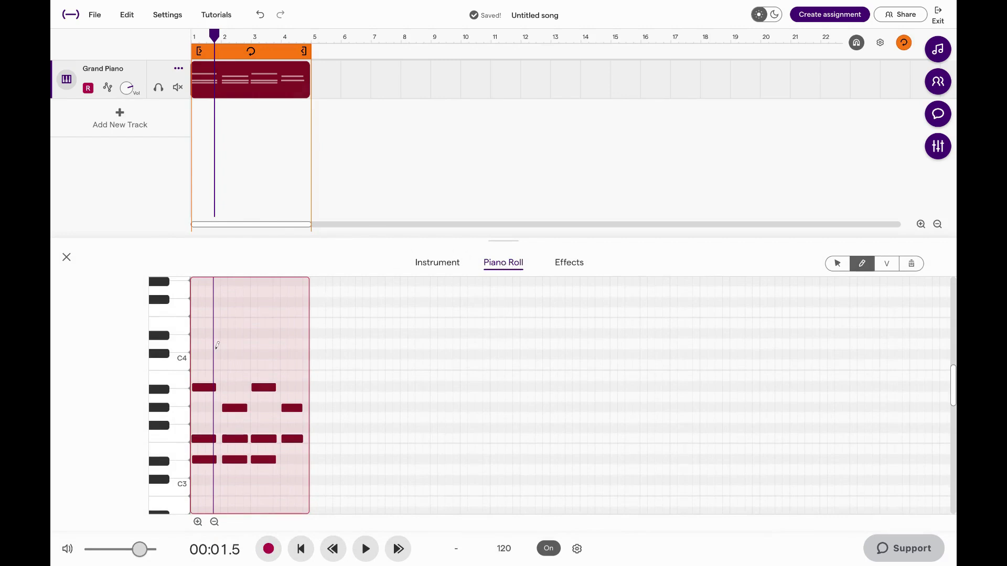
Zoom in and drag the chord notes, starting with Bb3, left onto their bar lines.
{"action": "scroll", "coordinate": [217, 344], "scroll_direction": "up", "scroll_amount": 5}
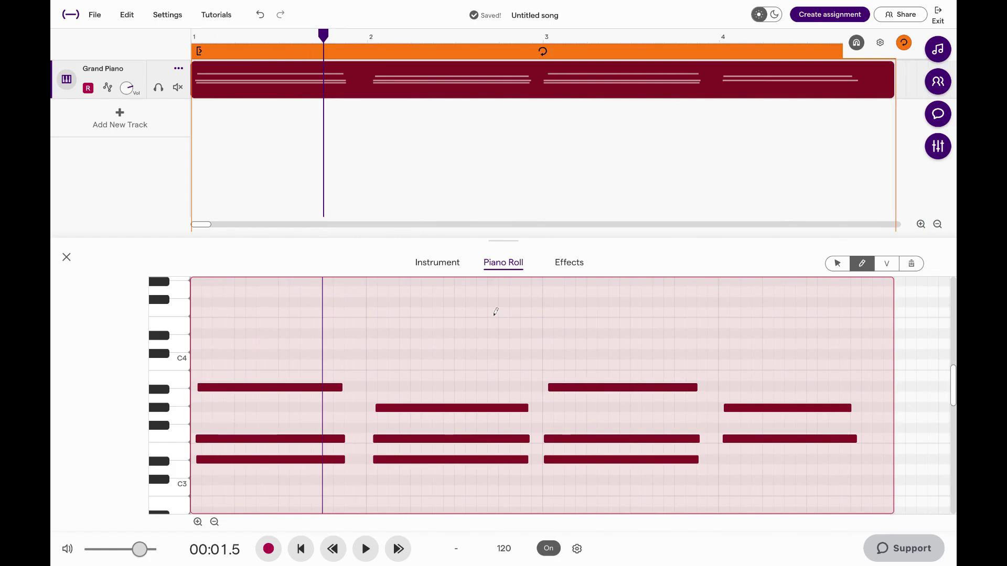
{"action": "left_click", "coordinate": [838, 266]}
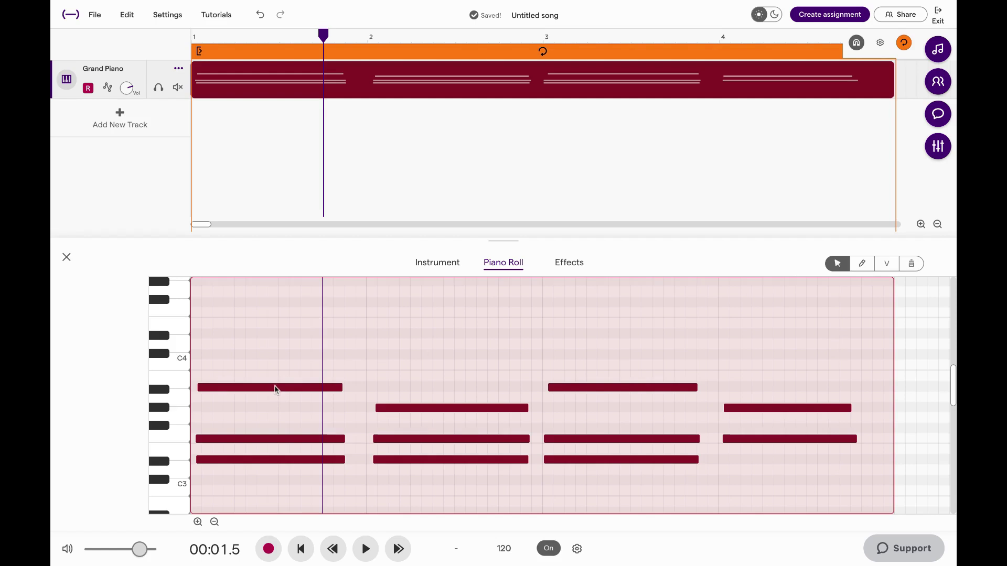
{"action": "left_click_drag", "start_coordinate": [275, 389], "coordinate": [240, 391]}
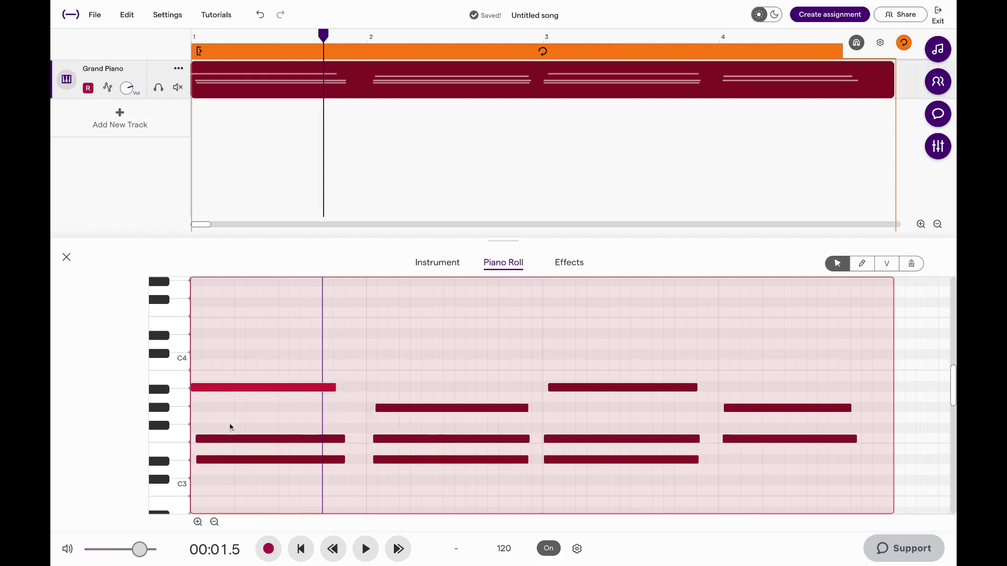
{"action": "left_click_drag", "start_coordinate": [226, 442], "coordinate": [222, 464]}
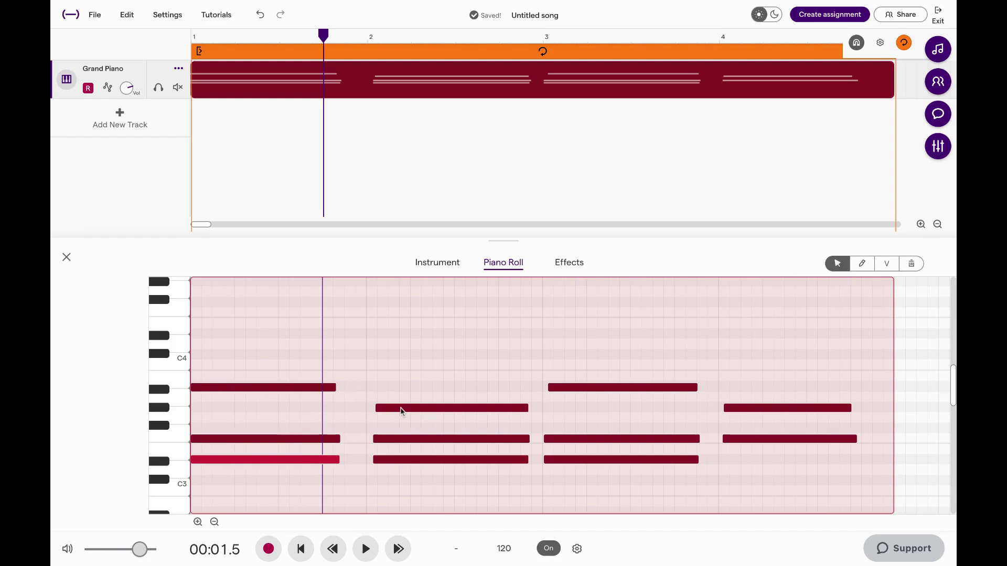
{"action": "left_click_drag", "start_coordinate": [401, 410], "coordinate": [384, 465]}
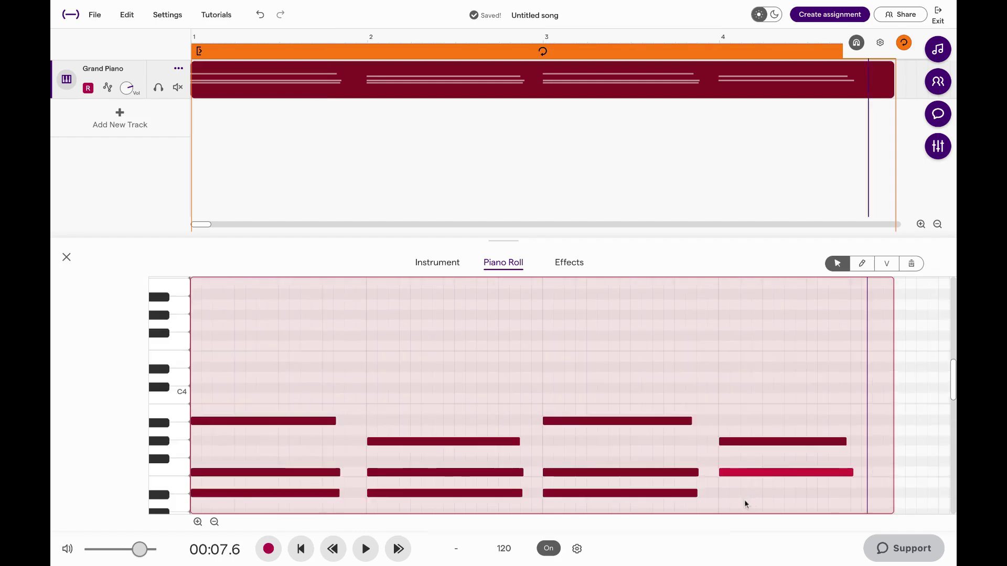
Add a note at the start of bar 4 and lower it to Db4.
{"action": "double_click", "coordinate": [737, 385]}
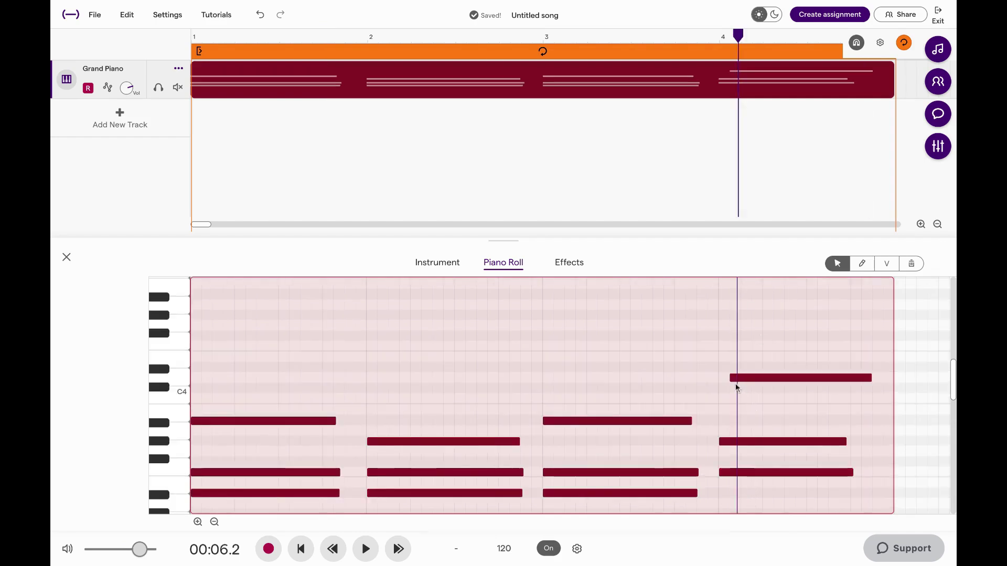
{"action": "left_click_drag", "start_coordinate": [736, 385], "coordinate": [726, 386]}
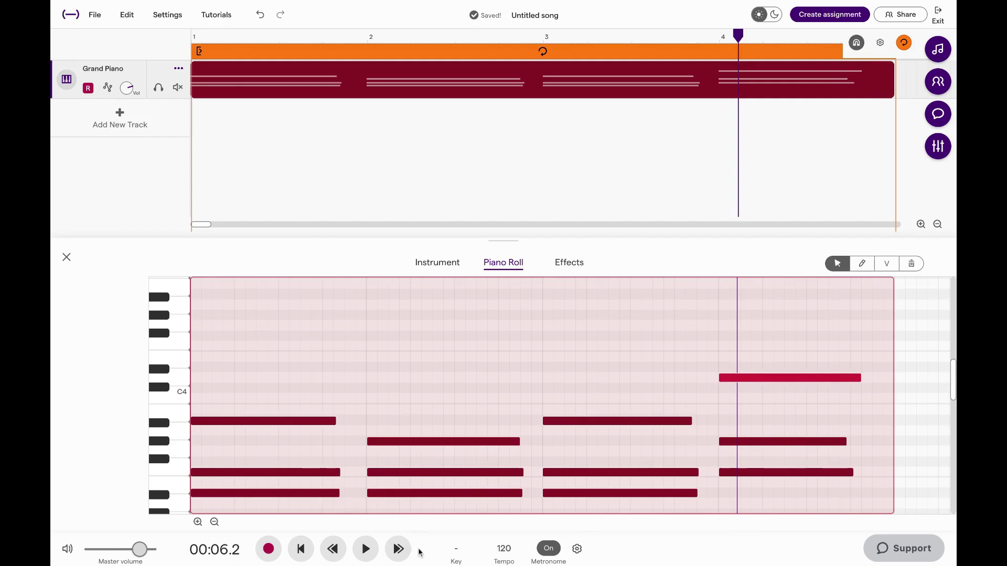
{"action": "left_click", "coordinate": [715, 360]}
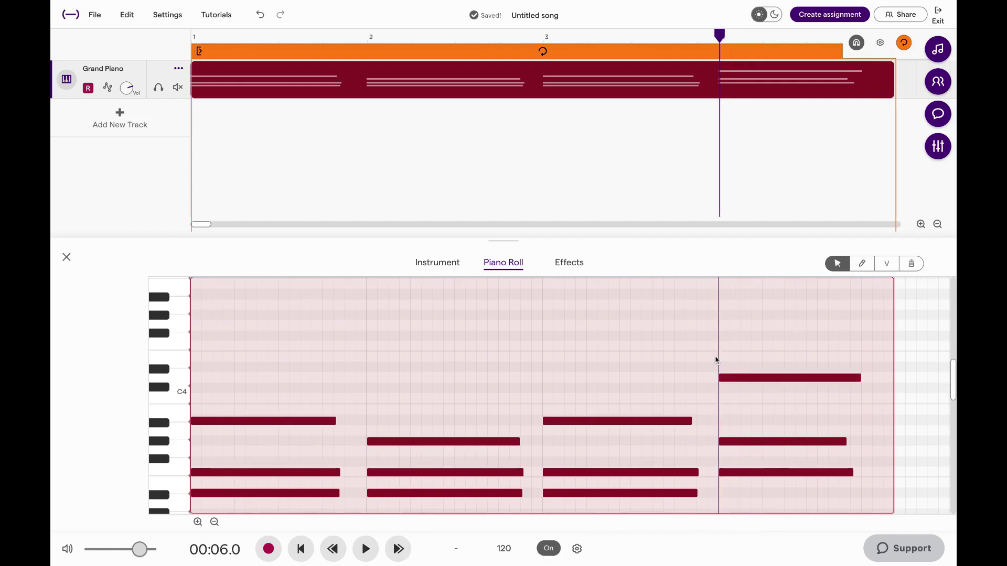
{"action": "key", "text": "space"}
{"action": "key", "text": "space"}
{"action": "left_click_drag", "start_coordinate": [744, 378], "coordinate": [744, 380]}
Replay bars 3–4 to check the new Db4 chord, then stop playback.
{"action": "key", "text": "space"}
{"action": "key", "text": "space"}
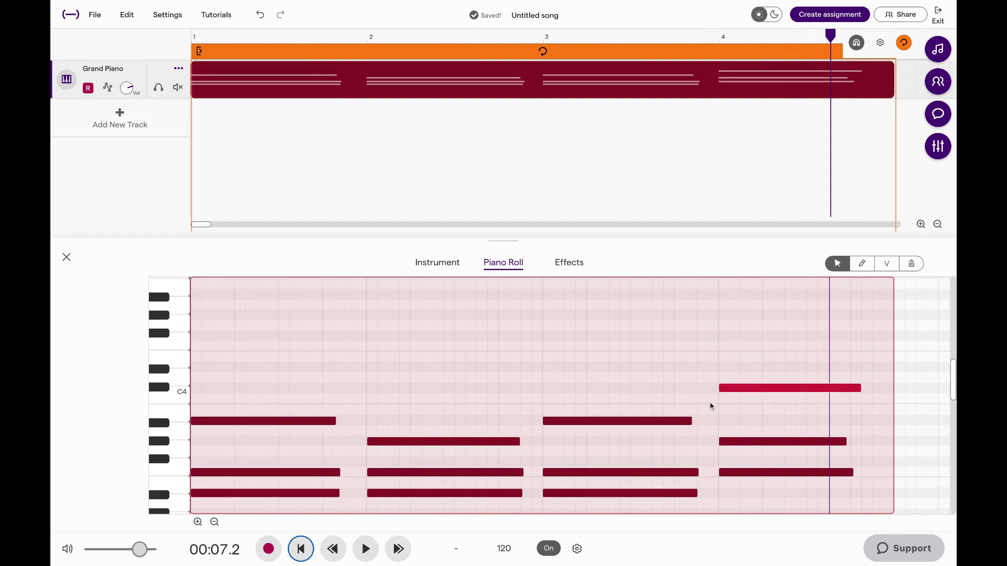
{"action": "left_click", "coordinate": [714, 402]}
{"action": "key", "text": "space"}
{"action": "key", "text": "space"}
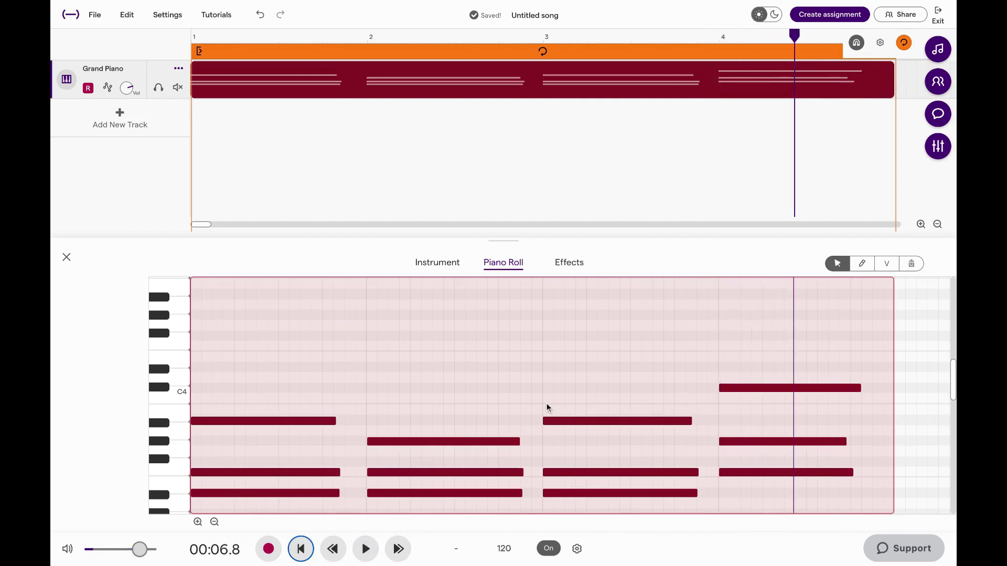
{"action": "left_click", "coordinate": [546, 407]}
{"action": "key", "text": "space"}
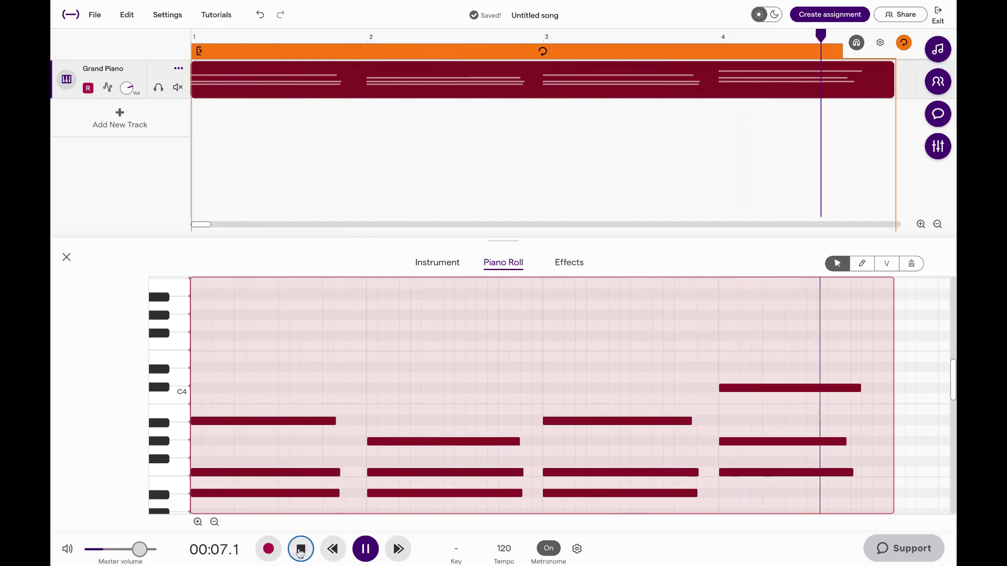
{"action": "left_click", "coordinate": [300, 550]}
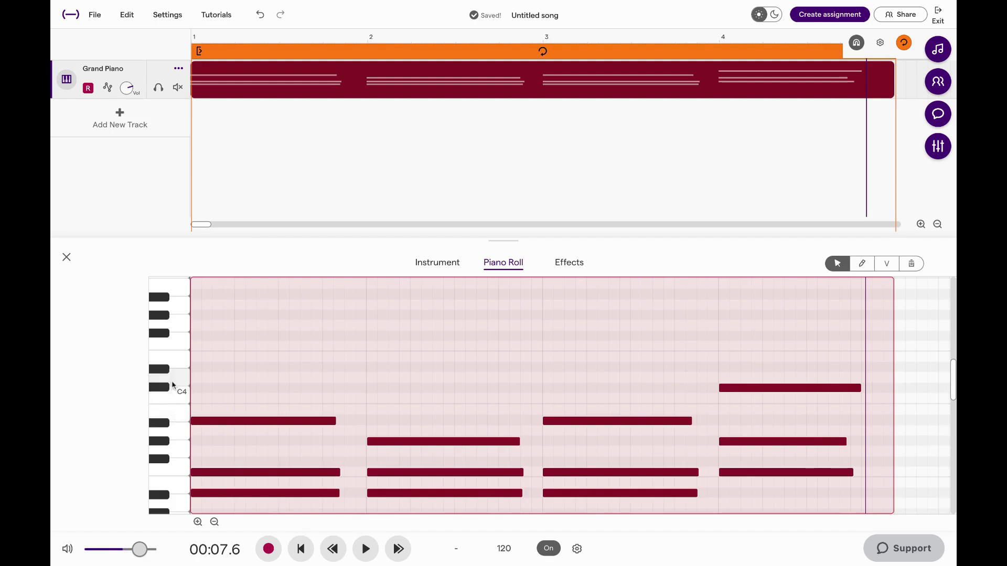
{"action": "scroll", "coordinate": [250, 410], "scroll_direction": "up", "scroll_amount": 1}
{"action": "scroll", "coordinate": [249, 410], "scroll_direction": "up", "scroll_amount": 2}
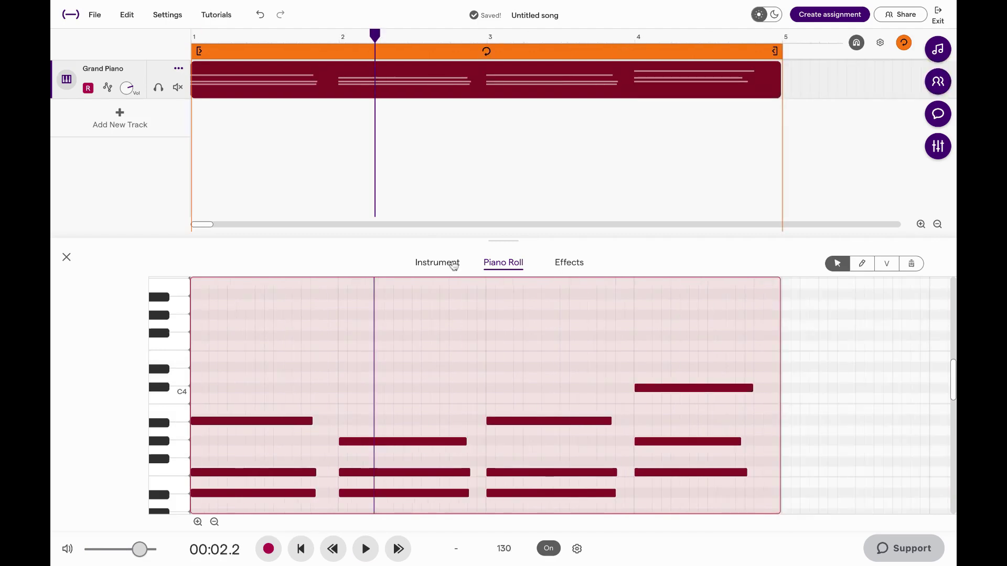
Browse Synths > Pads in the instrument presets and audition Chimes Pad and Atlantic Pad.
{"action": "left_click", "coordinate": [455, 266]}
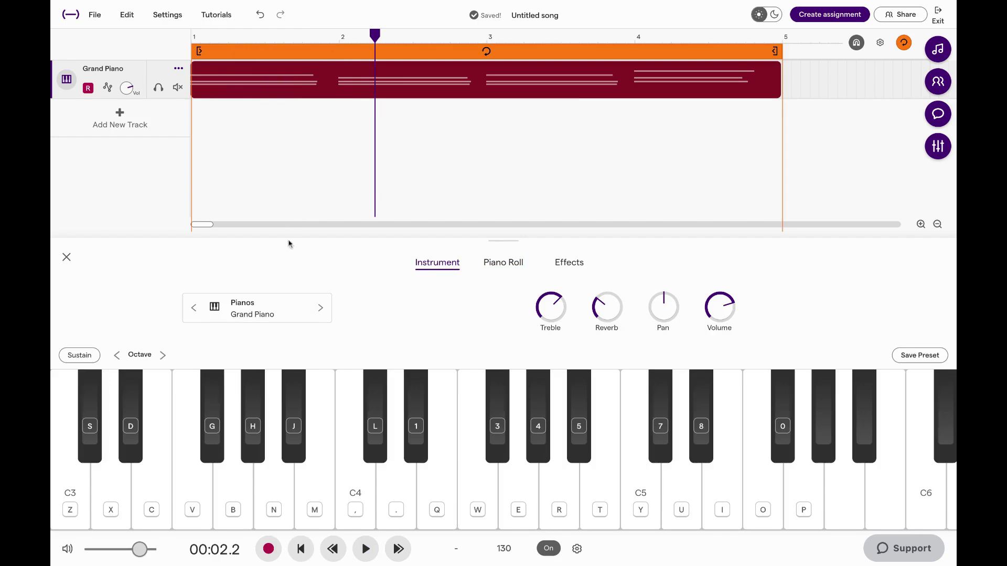
{"action": "left_click", "coordinate": [244, 311]}
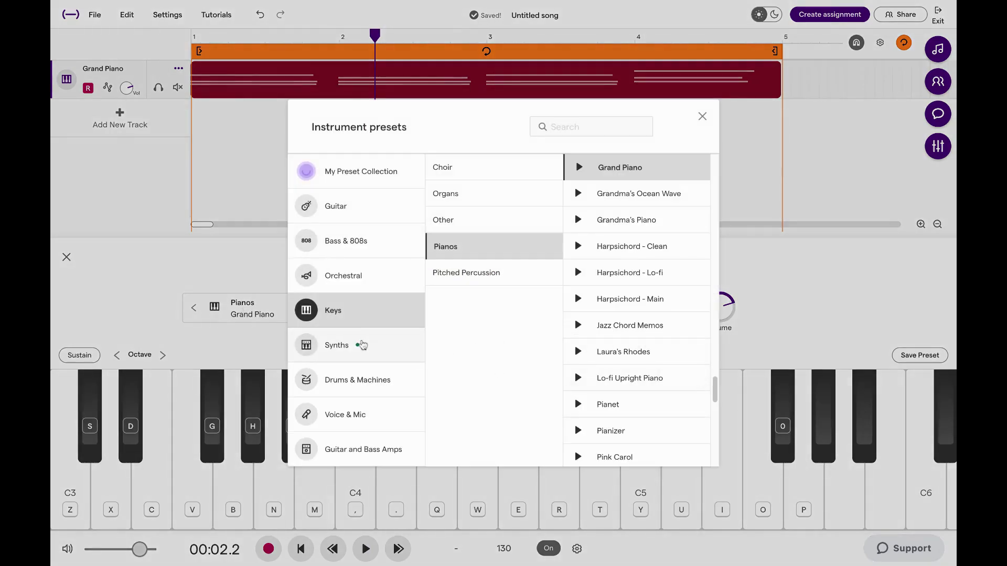
{"action": "left_click", "coordinate": [344, 351]}
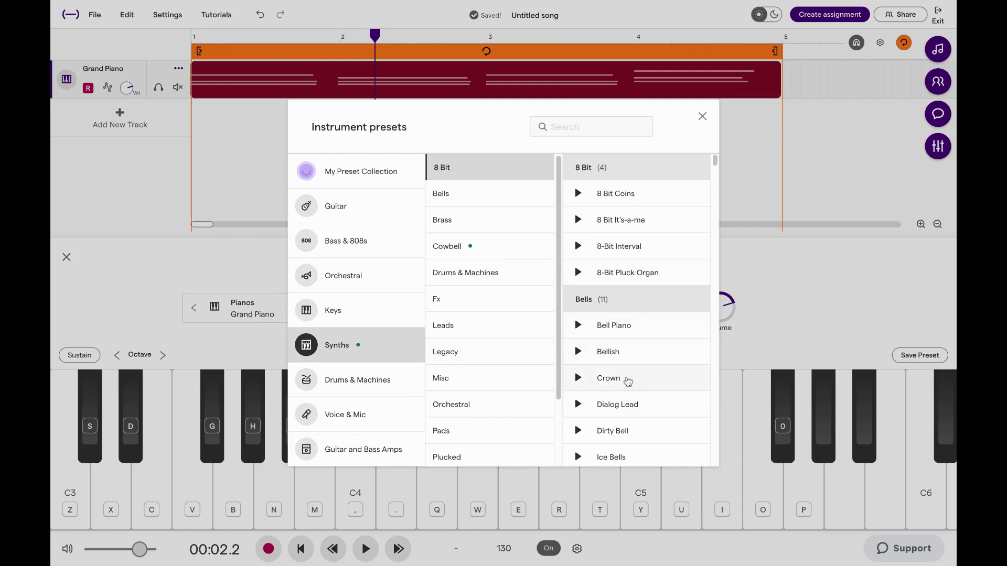
{"action": "scroll", "coordinate": [628, 382], "scroll_direction": "down", "scroll_amount": 3}
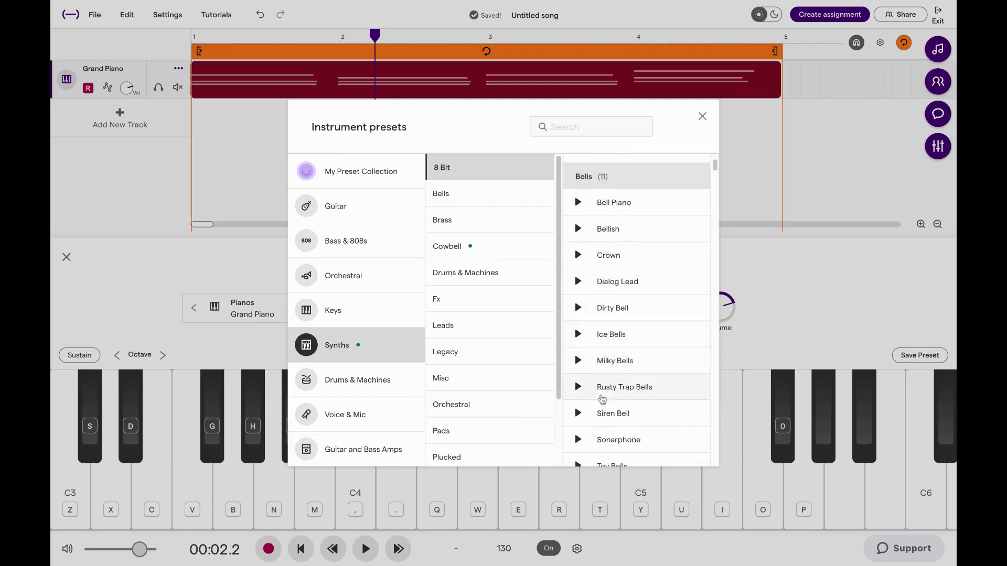
{"action": "scroll", "coordinate": [457, 341], "scroll_direction": "down", "scroll_amount": 2}
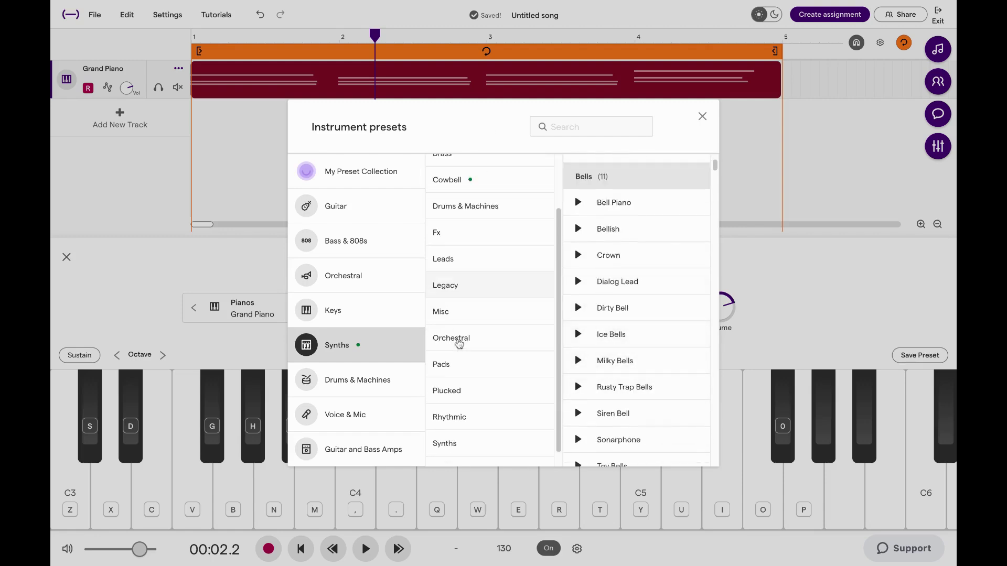
{"action": "left_click", "coordinate": [460, 363]}
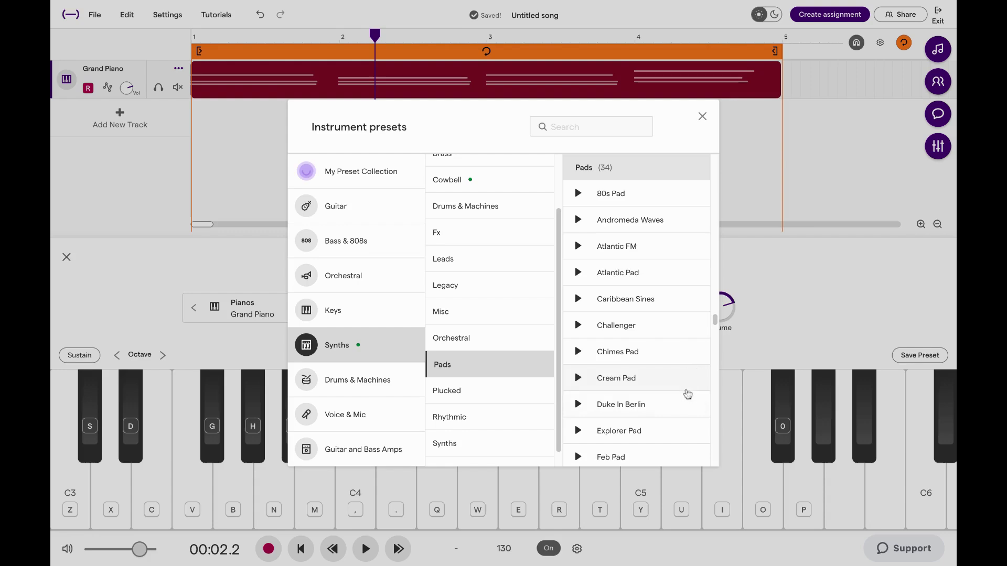
{"action": "left_click", "coordinate": [578, 350]}
{"action": "left_click", "coordinate": [612, 281]}
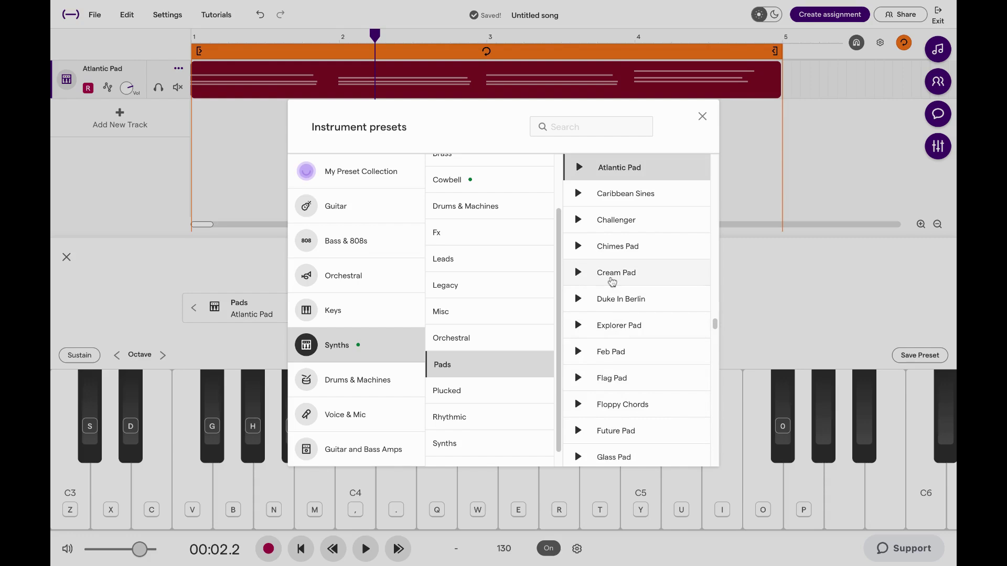
{"action": "key", "text": "space"}
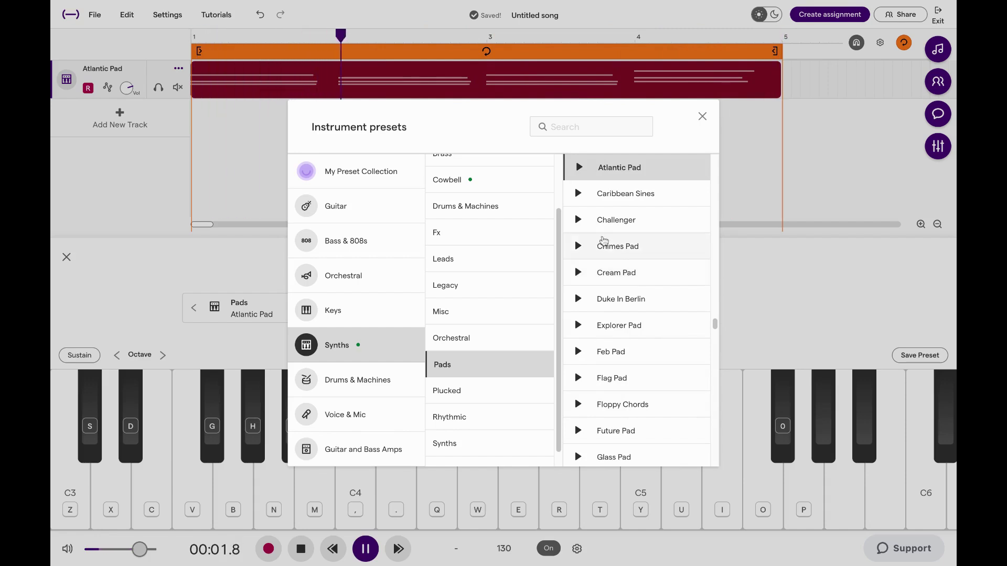
{"action": "key", "text": "space"}
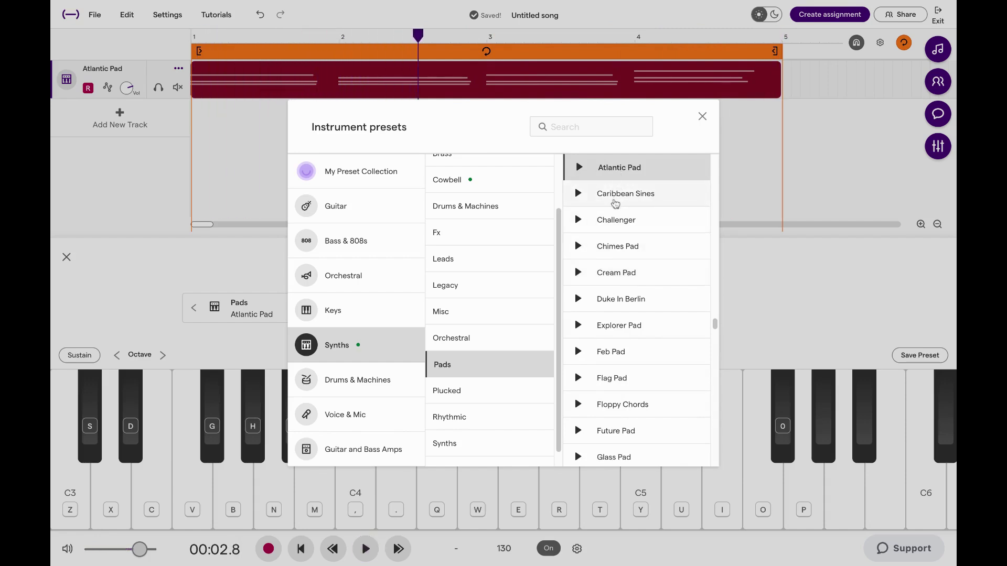
Try Caribbean Sines, then settle on Future Pad for the chord track.
{"action": "left_click", "coordinate": [615, 195]}
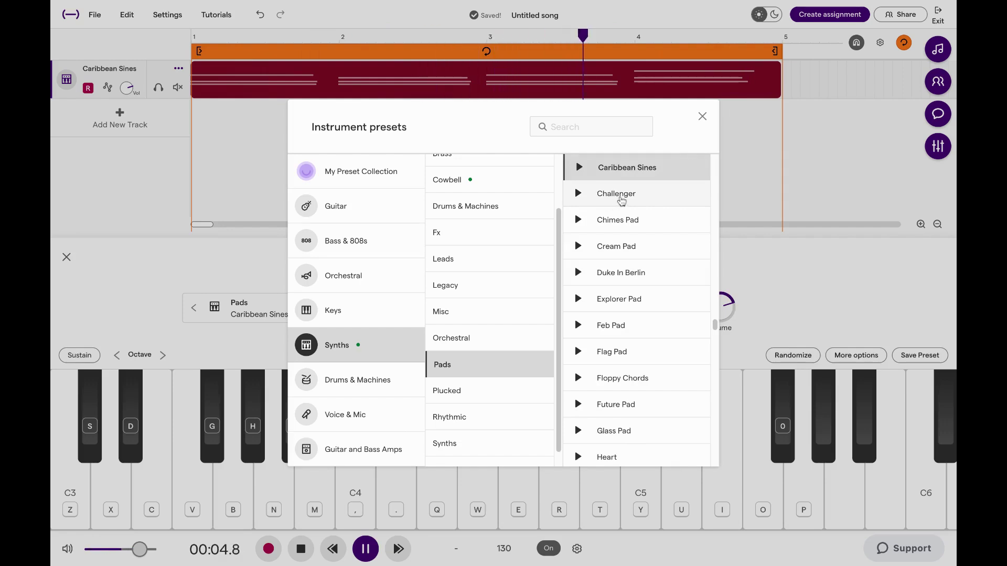
{"action": "key", "text": "space"}
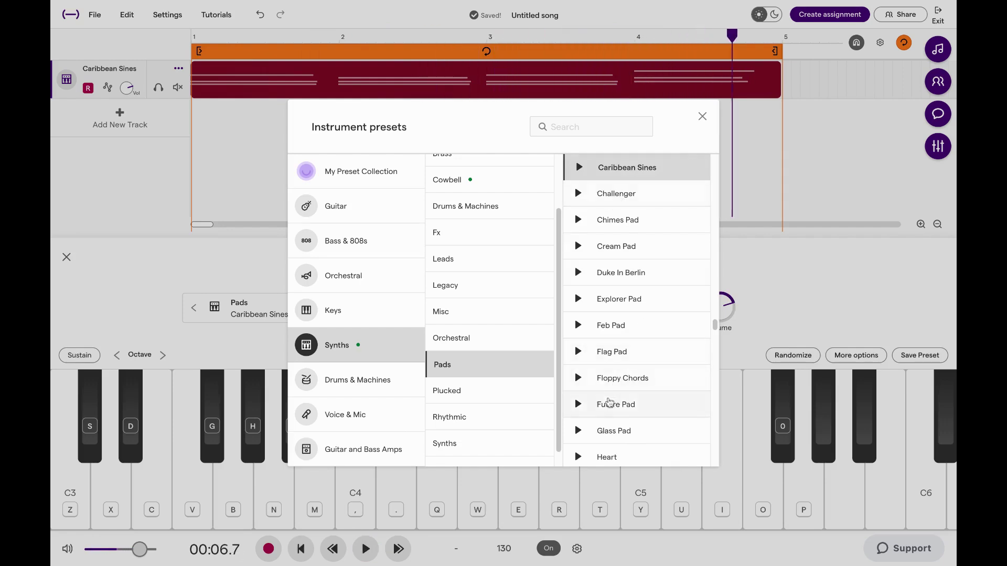
{"action": "left_click", "coordinate": [608, 402]}
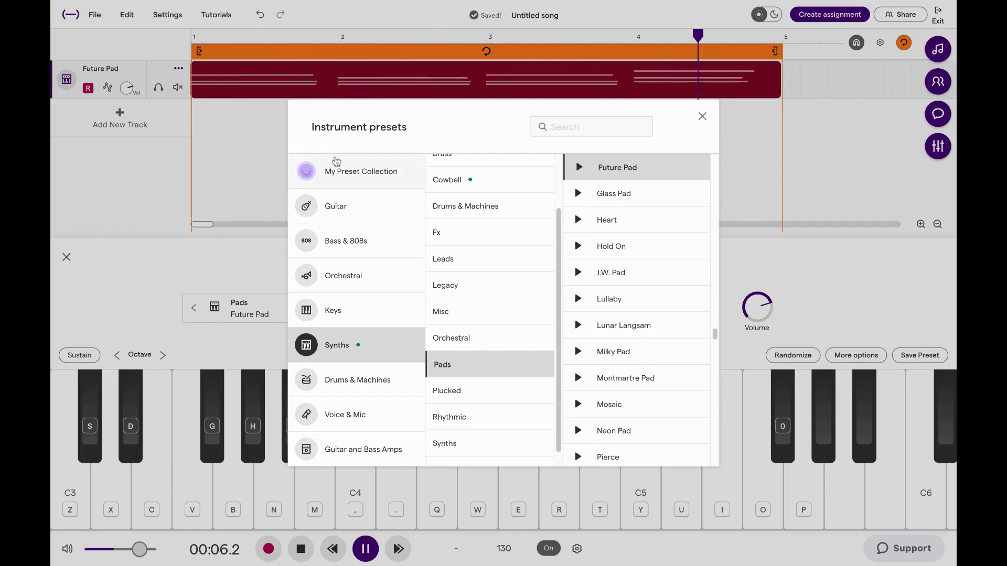
{"action": "key", "text": "space"}
Close the presets and instrument panel, zoom out, and loop the chord clip to bar 9.
{"action": "left_click", "coordinate": [703, 116]}
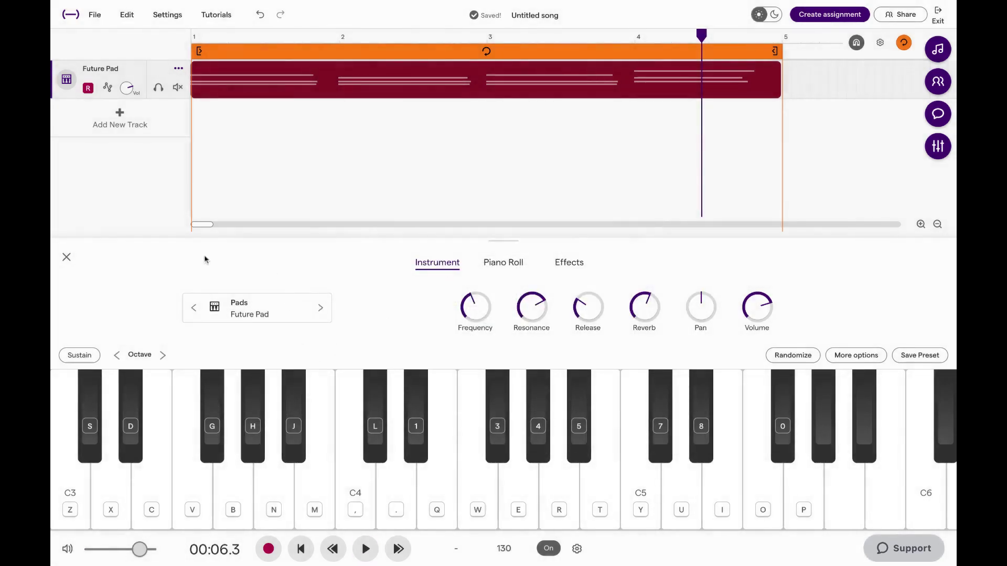
{"action": "left_click", "coordinate": [67, 258]}
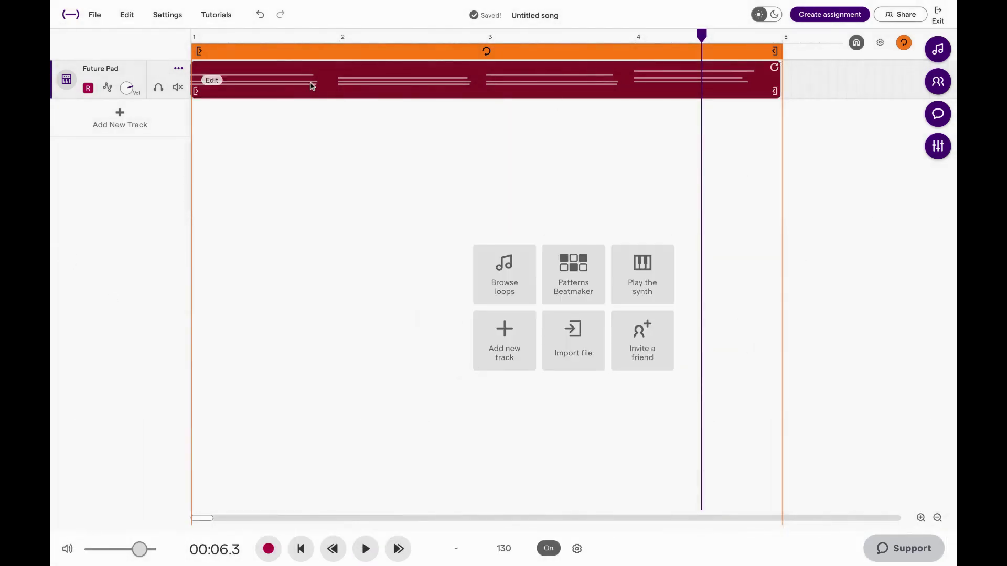
{"action": "left_click", "coordinate": [937, 518]}
{"action": "mouse_move", "coordinate": [308, 73]}
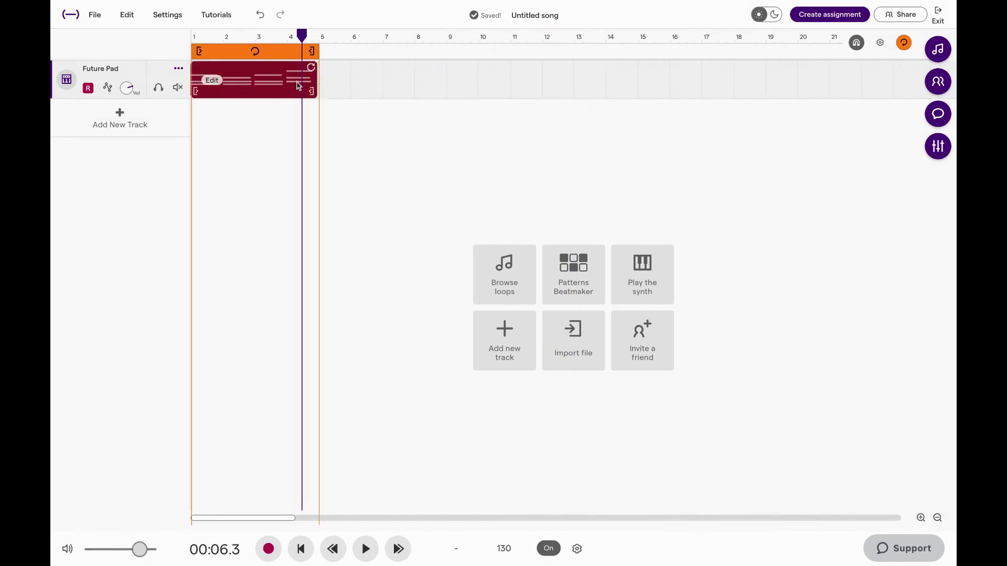
{"action": "left_click_drag", "start_coordinate": [311, 67], "coordinate": [445, 79]}
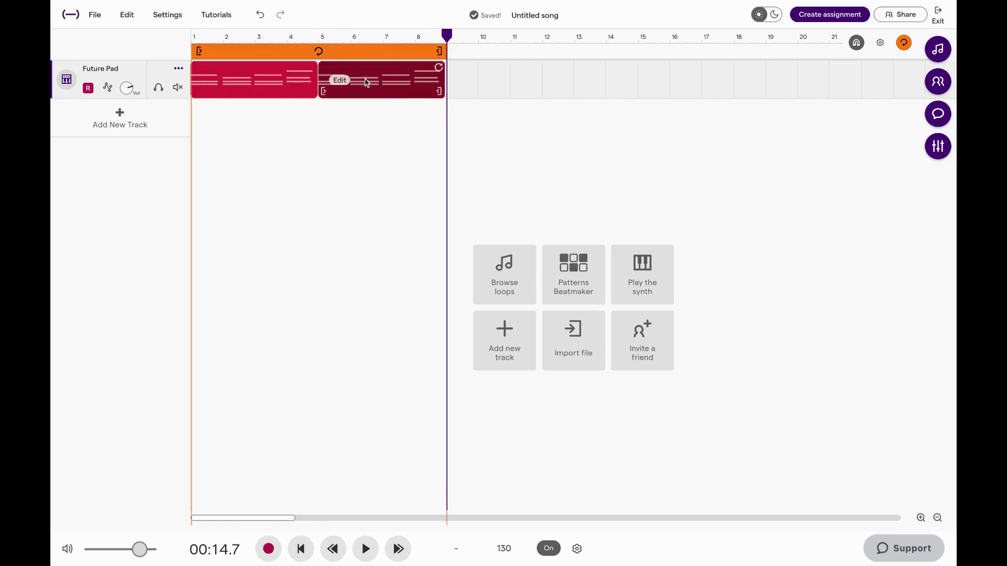
{"action": "left_click", "coordinate": [338, 85]}
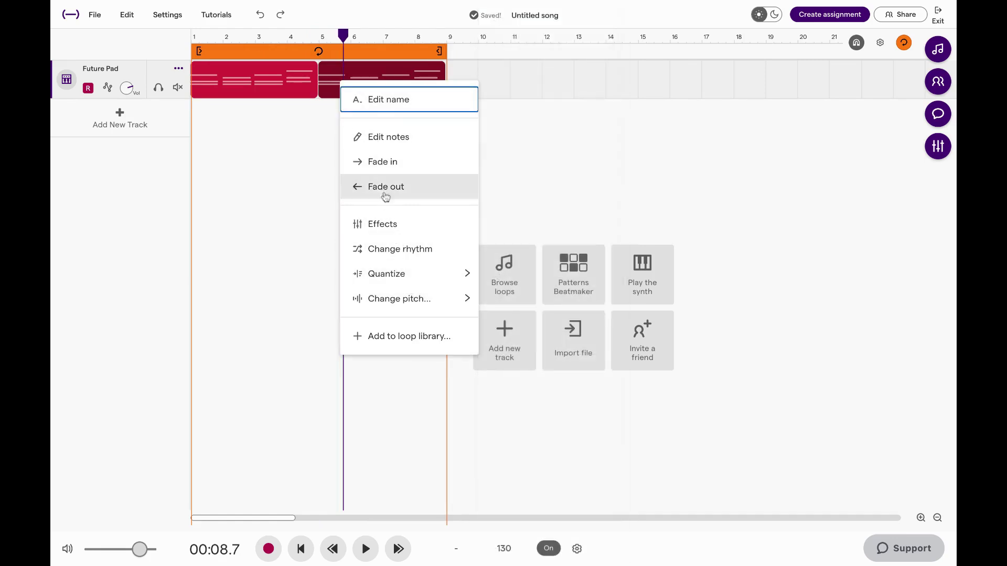
Select every note in bars 5–8 of the piano roll and drag them up 12 semitones.
{"action": "left_click", "coordinate": [378, 136]}
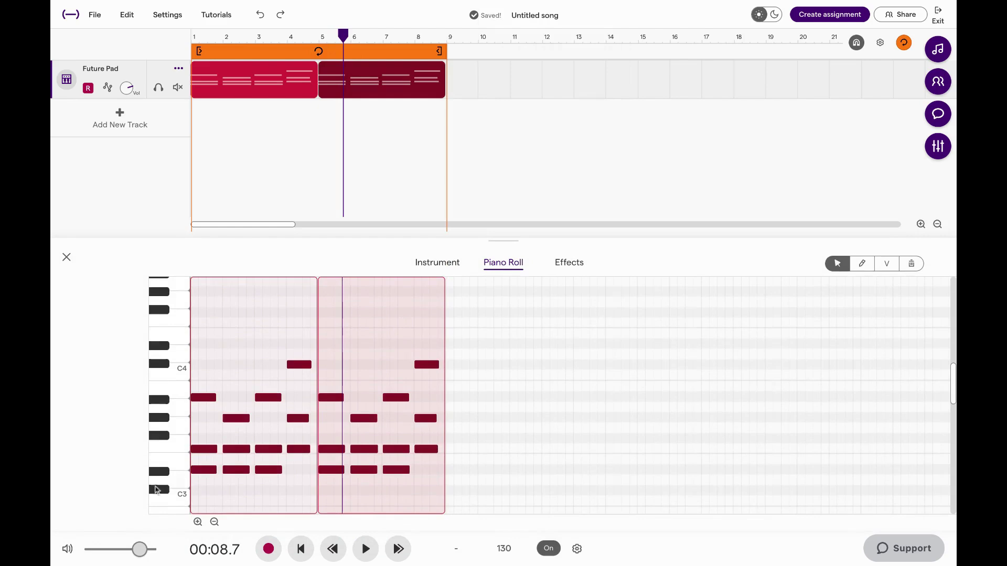
{"action": "left_click", "coordinate": [392, 436]}
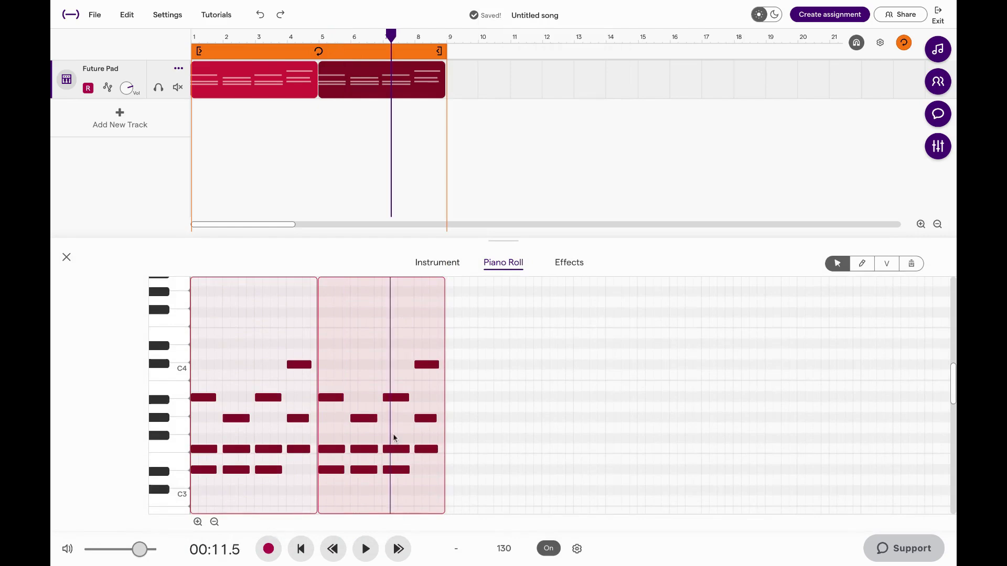
{"action": "left_click", "coordinate": [199, 342]}
{"action": "left_click_drag", "start_coordinate": [192, 333], "coordinate": [407, 445]}
{"action": "left_click", "coordinate": [453, 502]}
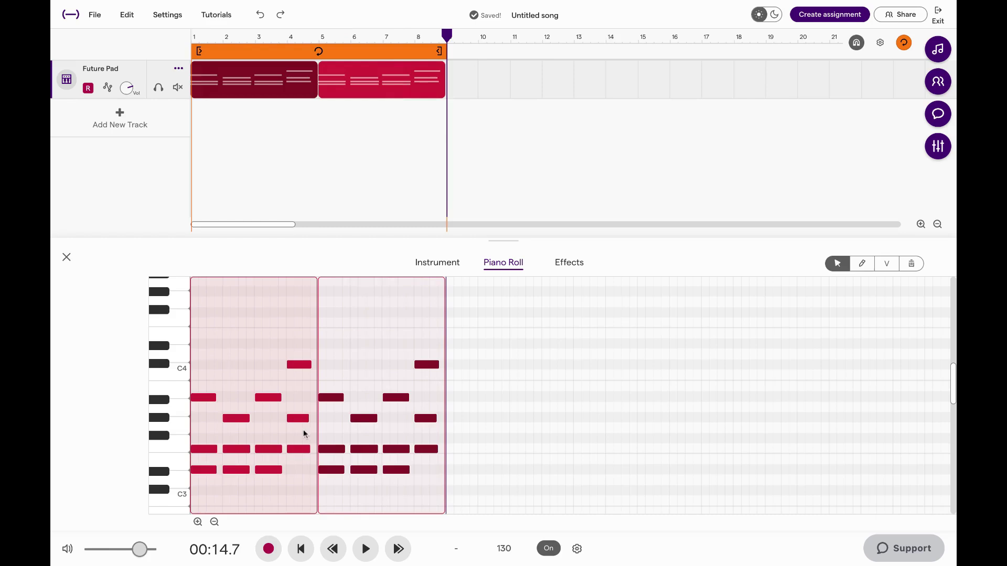
{"action": "left_click", "coordinate": [383, 326]}
{"action": "left_click_drag", "start_coordinate": [322, 343], "coordinate": [438, 492]}
{"action": "mouse_move", "coordinate": [361, 79]}
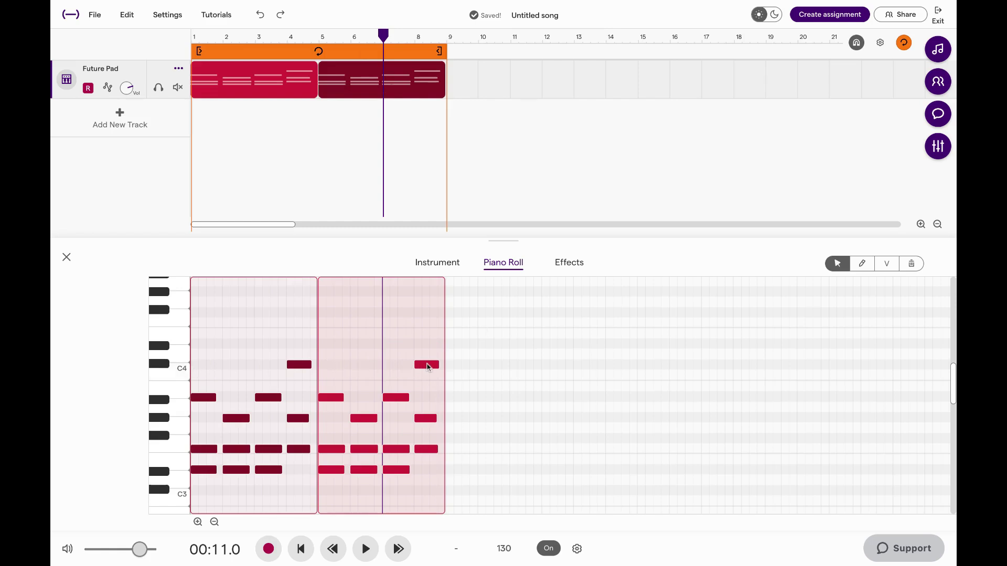
{"action": "left_click_drag", "start_coordinate": [427, 366], "coordinate": [427, 328]}
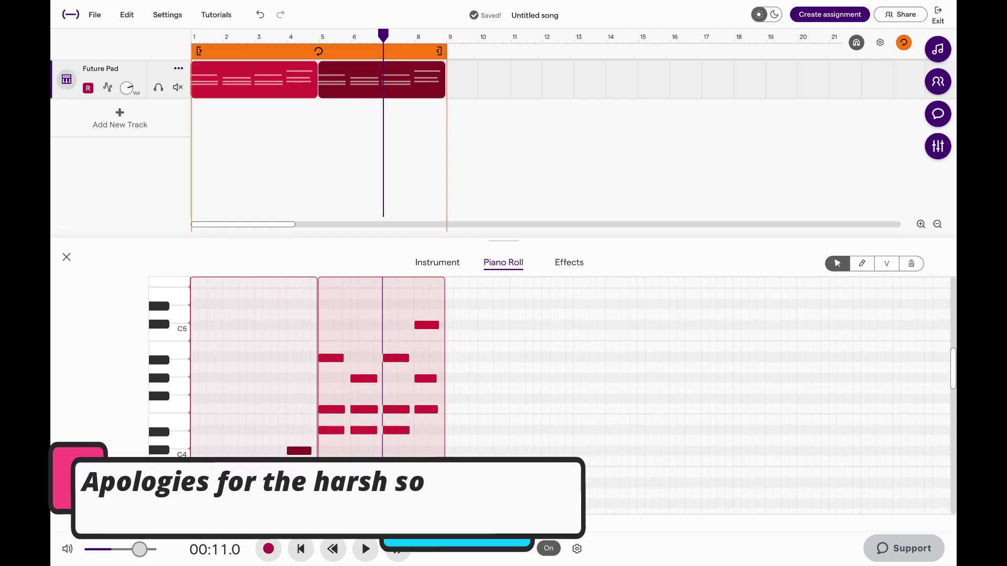
Play from bar 3 to hear the octave jump, then close the note editor.
{"action": "left_click", "coordinate": [279, 431]}
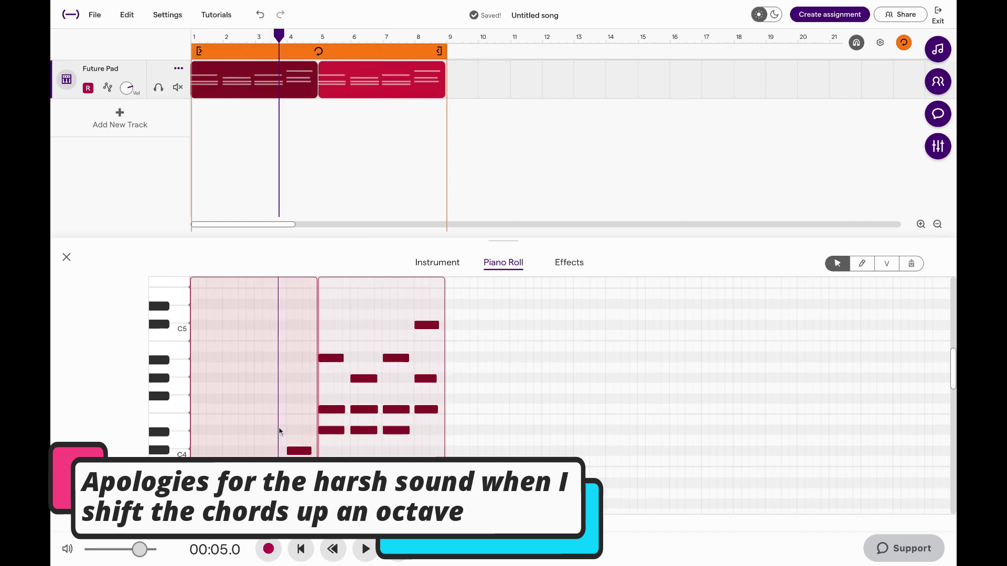
{"action": "key", "text": "space"}
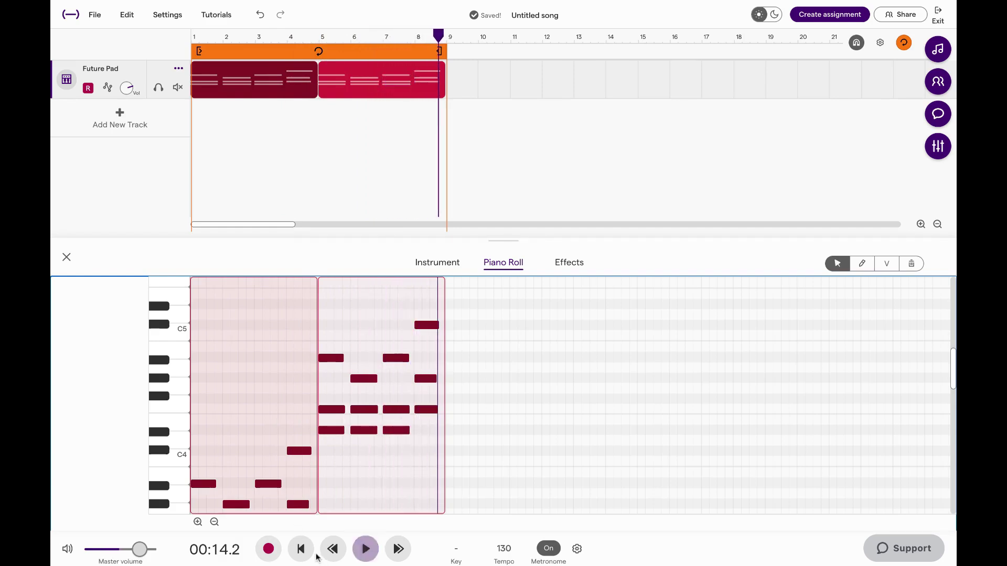
{"action": "scroll", "coordinate": [360, 373], "scroll_direction": "down", "scroll_amount": 2}
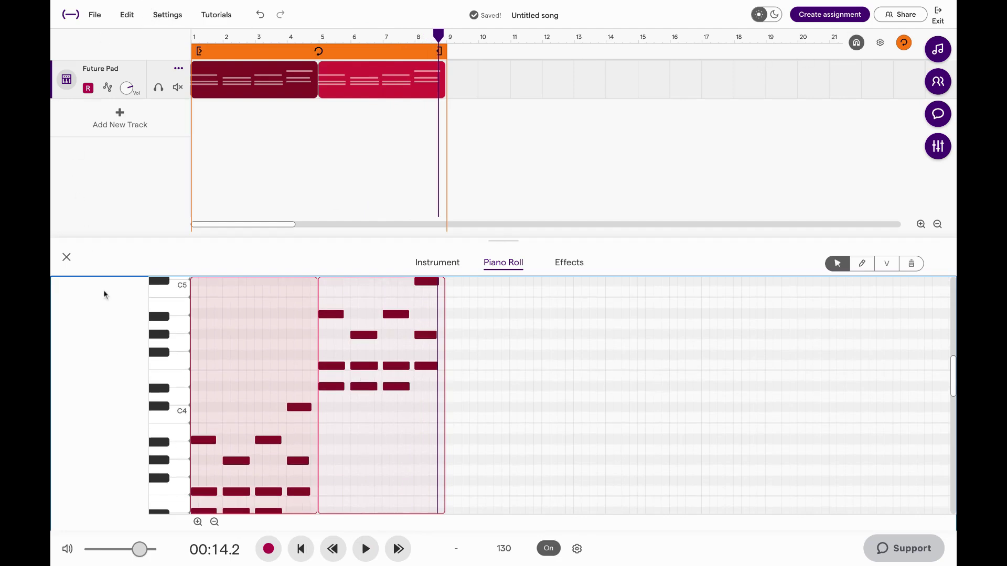
{"action": "left_click", "coordinate": [66, 257]}
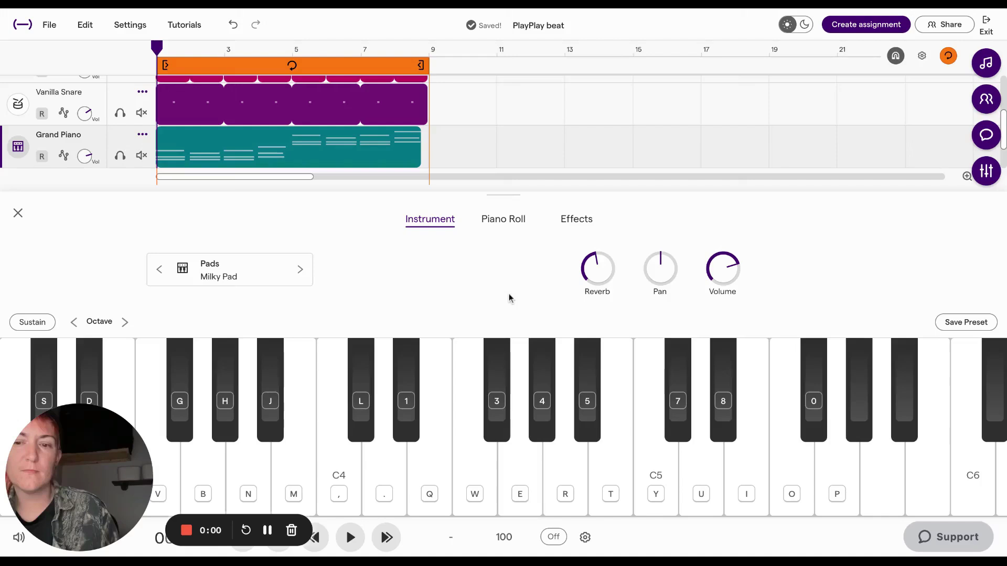
Play a few notes including C4 on Milky Pad, then play back the PlayPlay beat arrangement.
{"action": "left_click", "coordinate": [191, 415]}
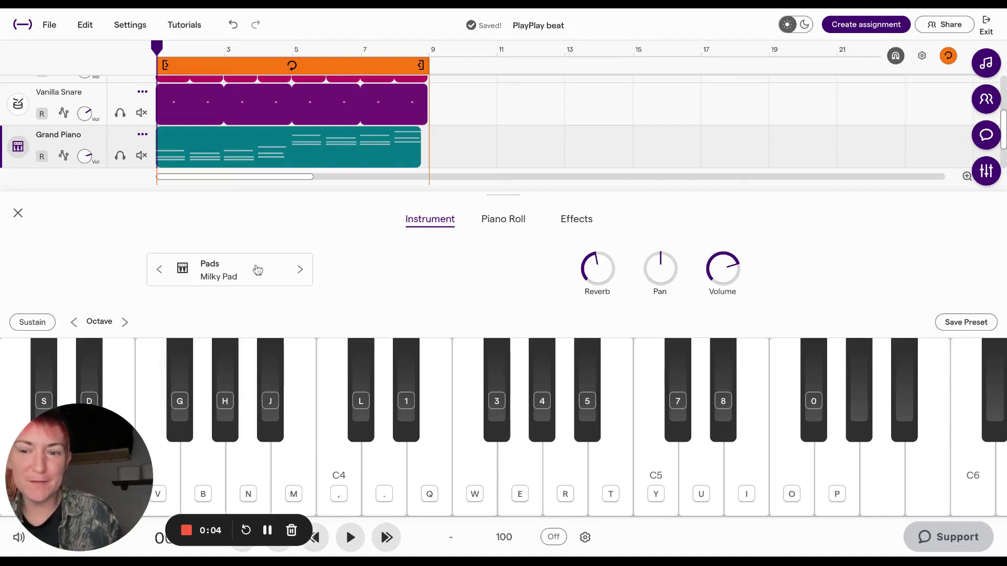
{"action": "left_click", "coordinate": [320, 348]}
{"action": "scroll", "coordinate": [265, 118], "scroll_direction": "up", "scroll_amount": 1}
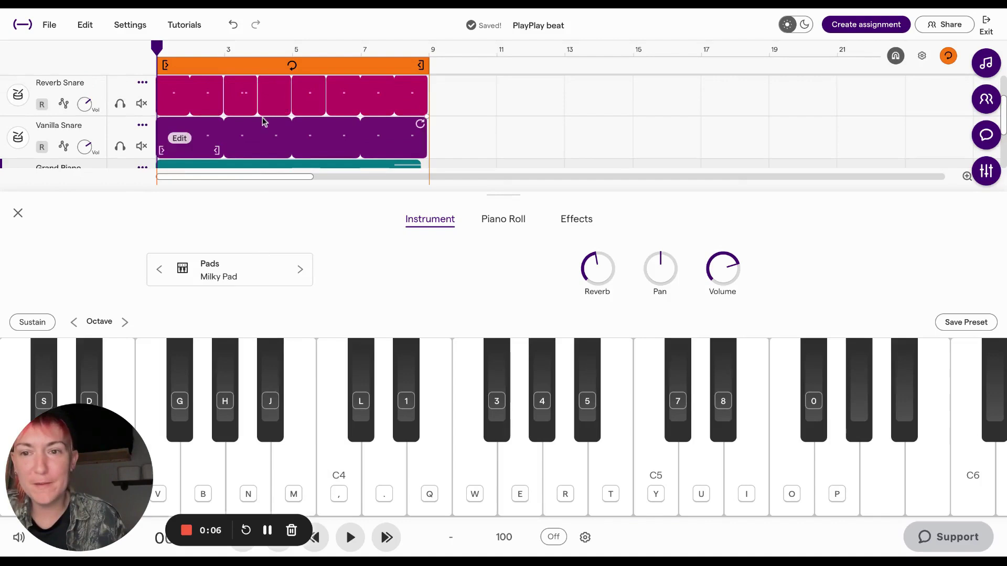
{"action": "scroll", "coordinate": [264, 122], "scroll_direction": "down", "scroll_amount": 1}
{"action": "left_click", "coordinate": [362, 422]}
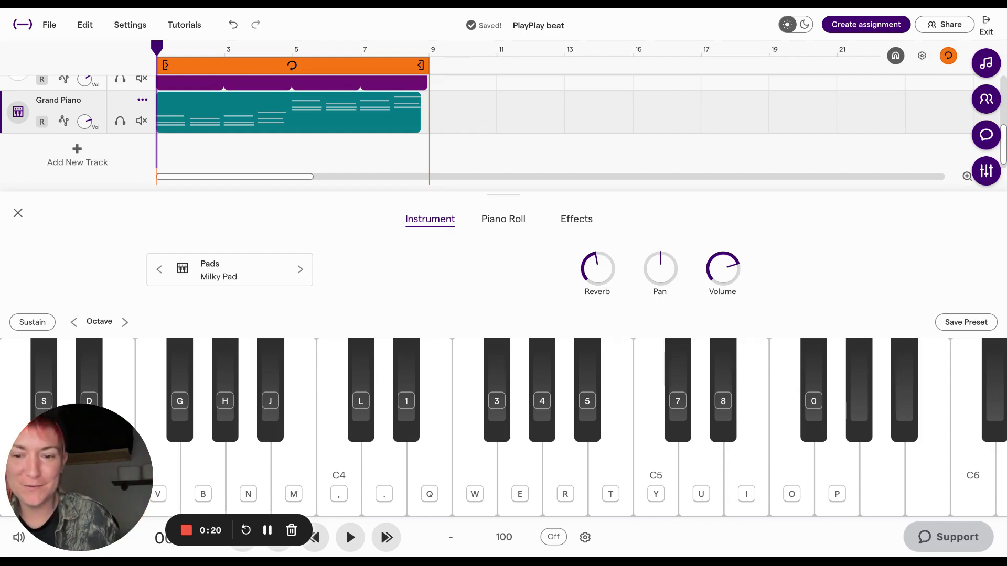
{"action": "left_click", "coordinate": [350, 537]}
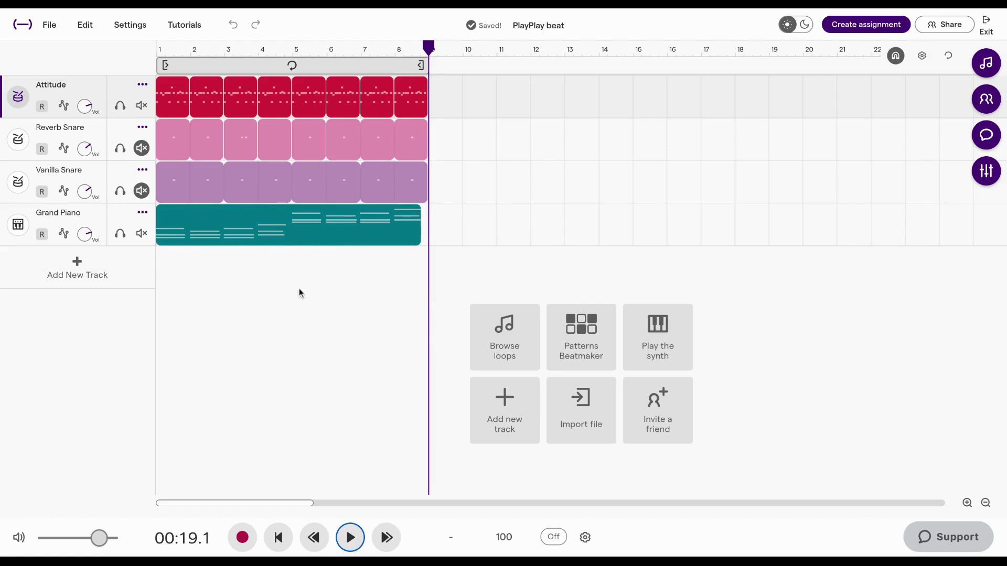
{"action": "mouse_move", "coordinate": [264, 239]}
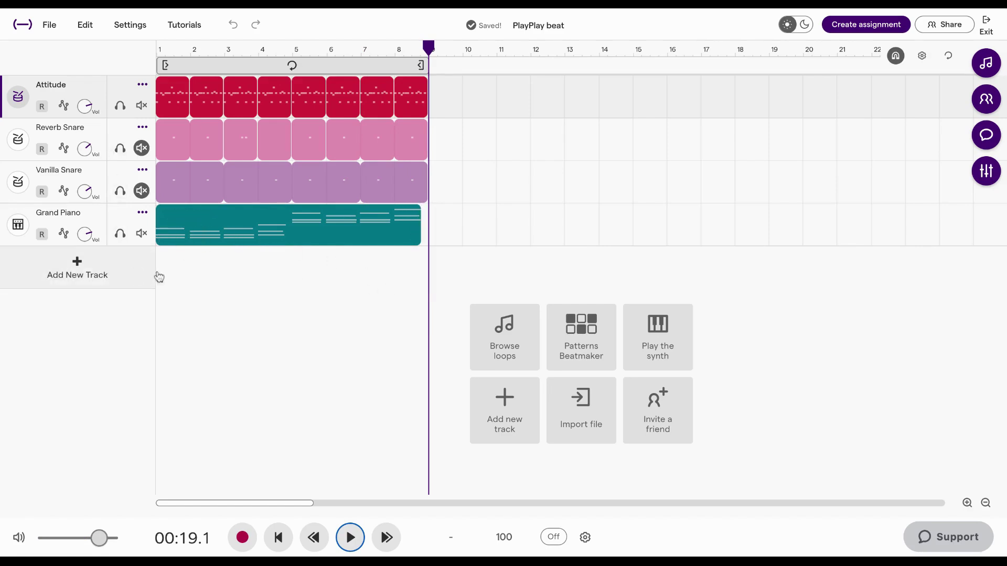